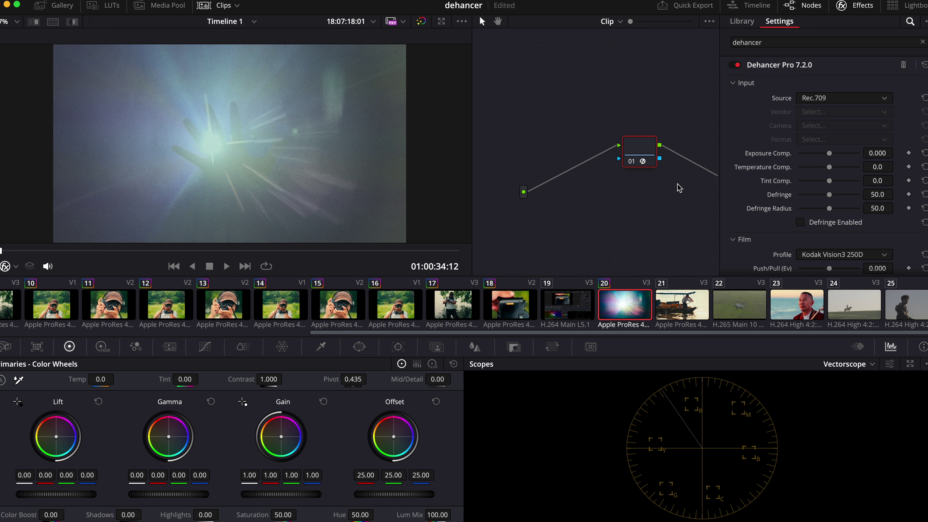
Add three serial nodes ahead of the Dehancer Pro node in the node graph
key("shift+s")
key("shift+s")
key("shift+s")
left_click_drag(591, 187, 648, 261)
left_click_drag(647, 261, 572, 184)
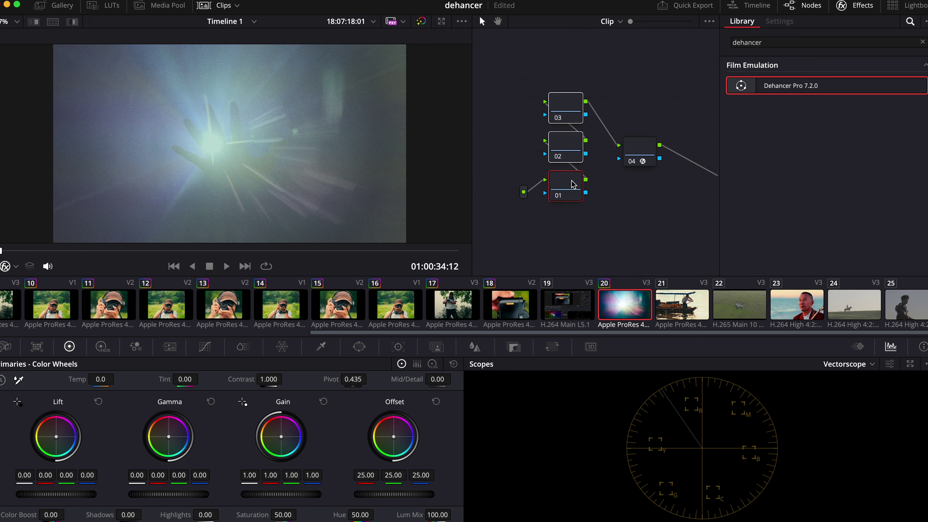
Arrange the four nodes in a single row in order from 01 to 04
left_click_drag(642, 163, 676, 161)
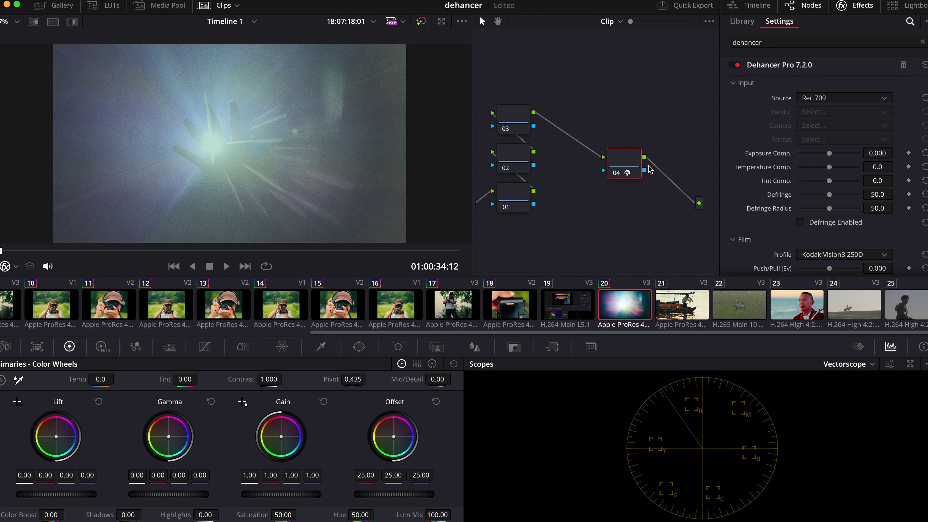
left_click_drag(528, 126, 604, 164)
left_click_drag(520, 166, 547, 168)
left_click_drag(525, 199, 495, 162)
left_click(540, 162)
left_click(583, 168)
left_click_drag(644, 161, 656, 163)
left_click_drag(525, 163, 624, 154)
left_click_drag(686, 158, 687, 152)
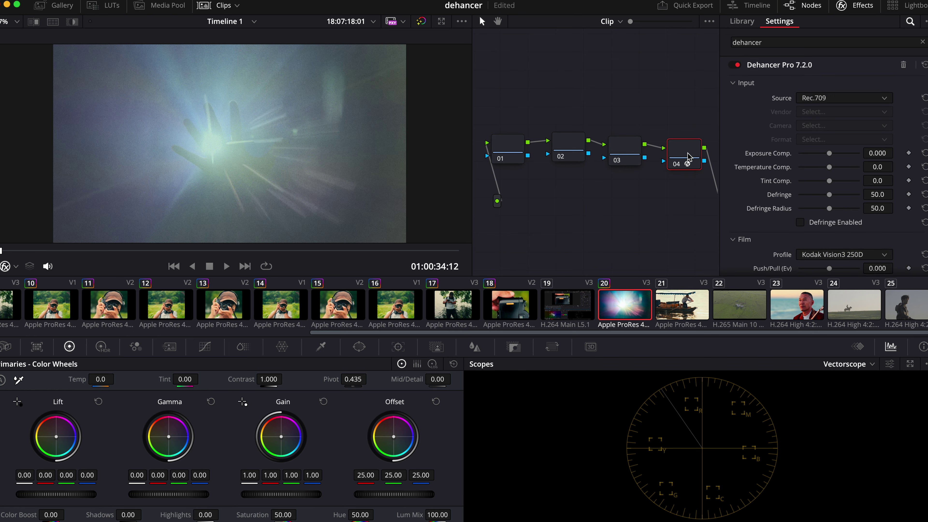
Label nodes 01, 02 and 03 as exposure, wb and contrast, and align nodes 03 and 04 with the row
left_click(518, 155)
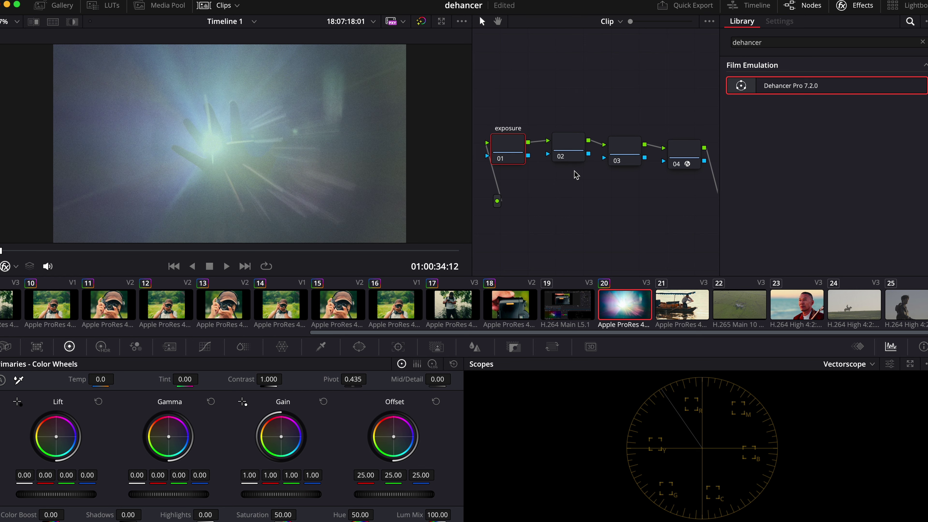
left_click(571, 157)
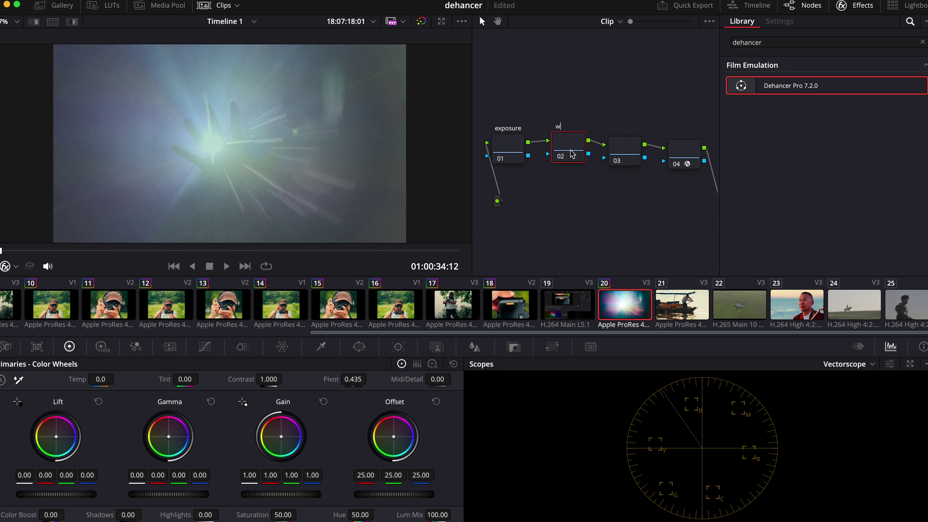
left_click(623, 150)
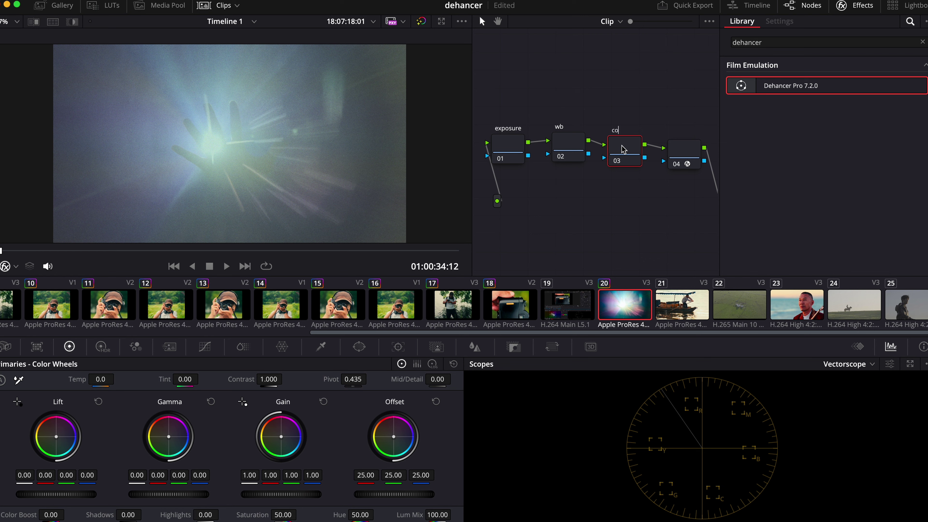
left_click(683, 153)
mouse_move(621, 150)
left_mouse_down()
mouse_move(598, 150)
mouse_move(630, 146)
left_mouse_up()
left_click(509, 150)
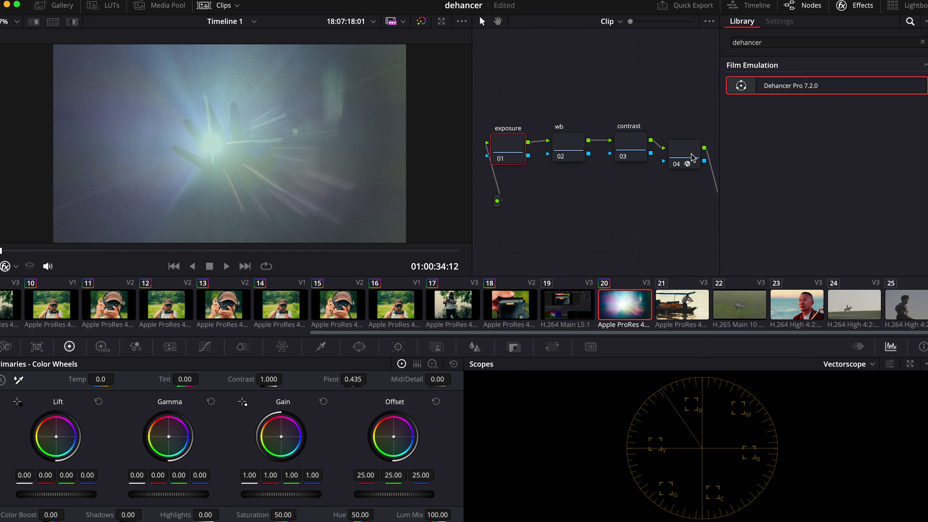
left_click_drag(785, 86, 684, 165)
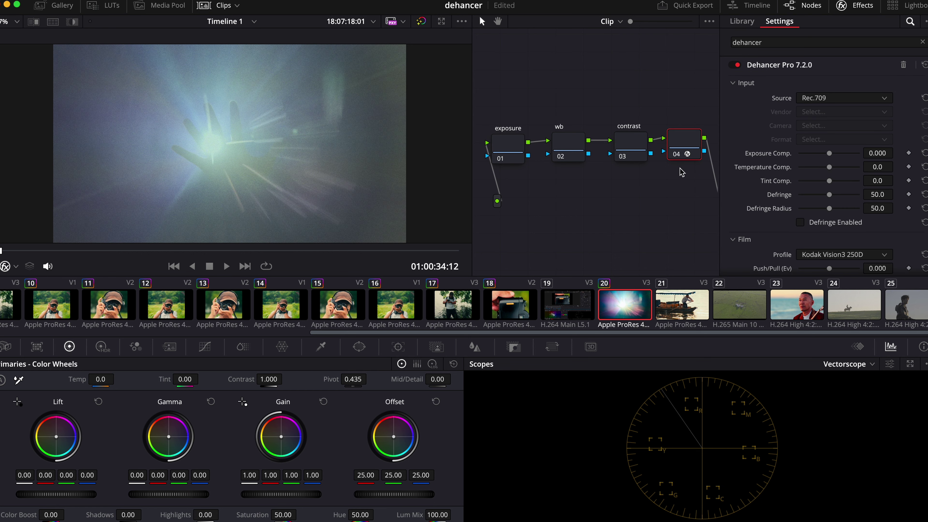
Set the Dehancer input source to Choose Camera with vendor Fujifilm, camera X-H2S and format F-Log2
left_click(843, 98)
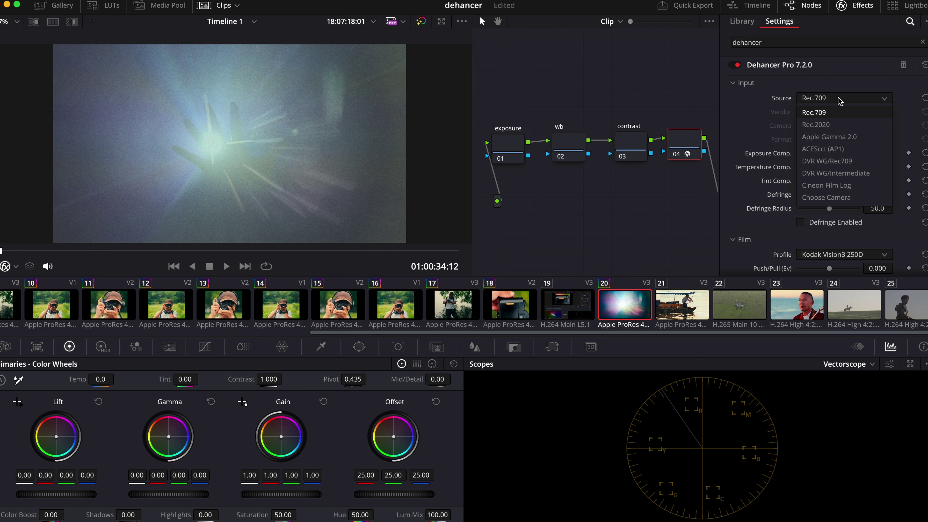
left_click(836, 197)
left_click(844, 112)
left_click(813, 175)
left_click(840, 125)
left_click(827, 164)
left_click(834, 143)
left_click(836, 179)
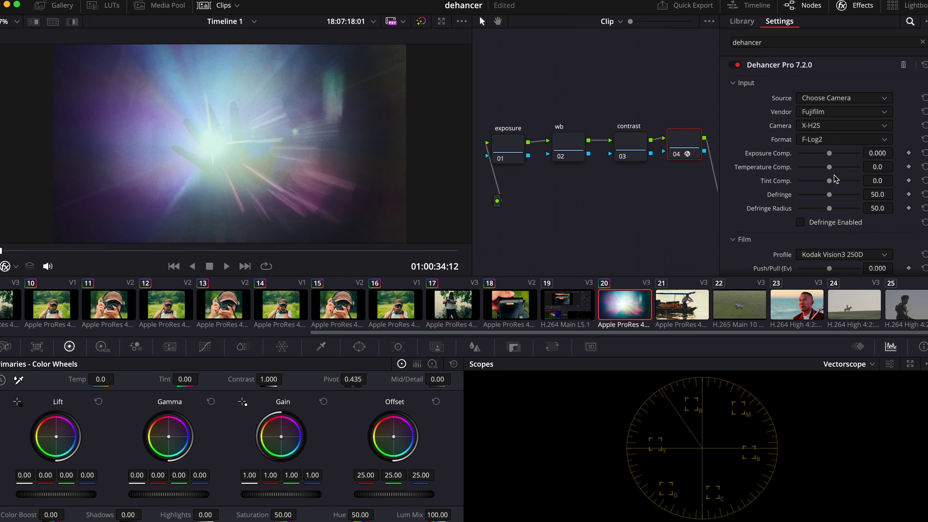
Set the Dehancer Film profile to Kodak Vision3 500T
scroll(799, 204, "down", 5)
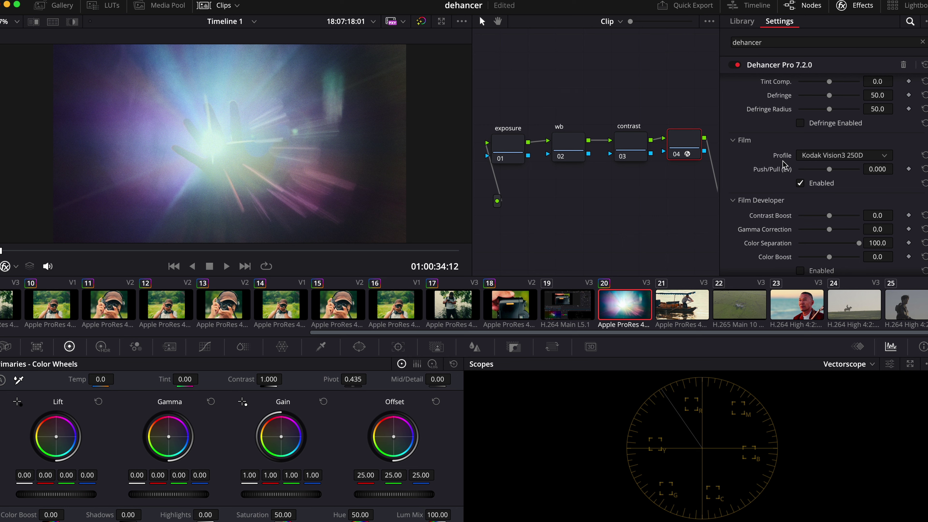
left_click(818, 156)
scroll(846, 223, "down", 3)
scroll(847, 223, "up", 10)
scroll(840, 212, "down", 5)
scroll(842, 214, "down", 6)
scroll(843, 214, "down", 10)
scroll(883, 211, "up", 3)
scroll(866, 220, "down", 6)
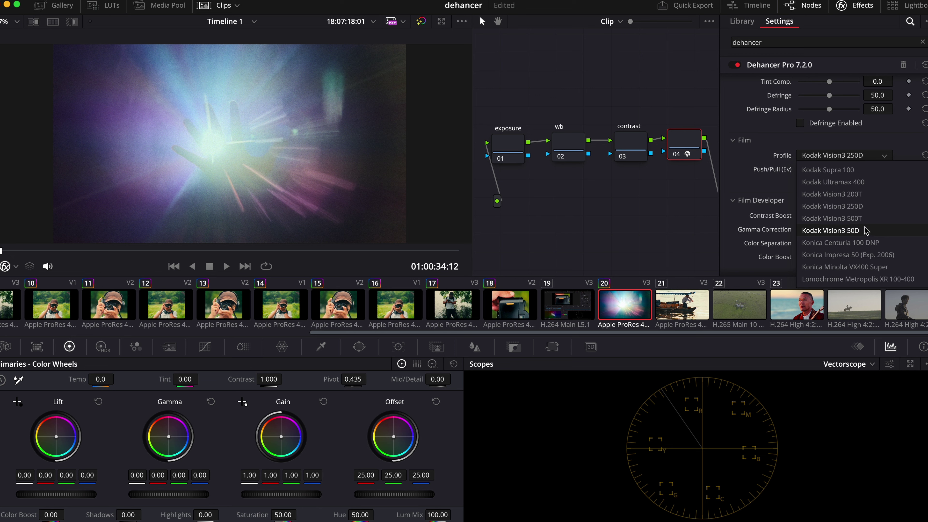
left_click(866, 218)
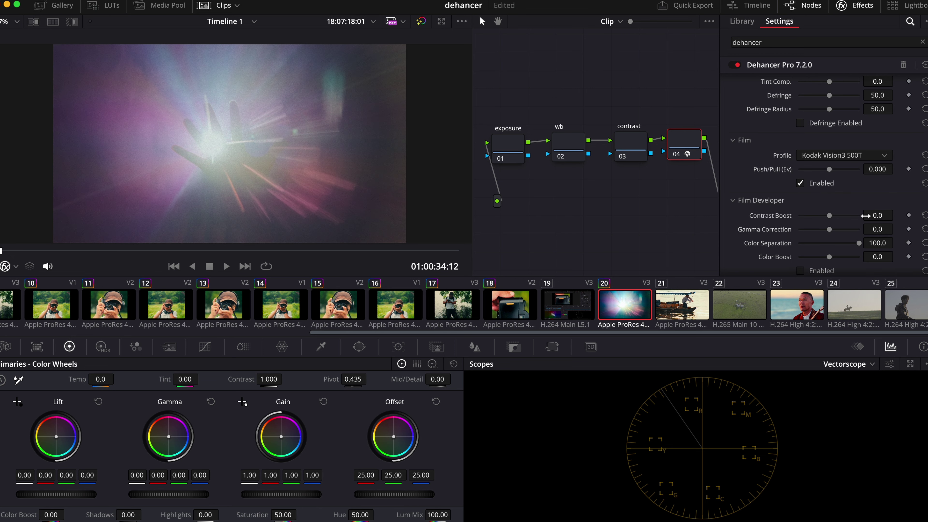
Set the Dehancer Print profile to Kodak 2383 Print Film
scroll(785, 183, "down", 2)
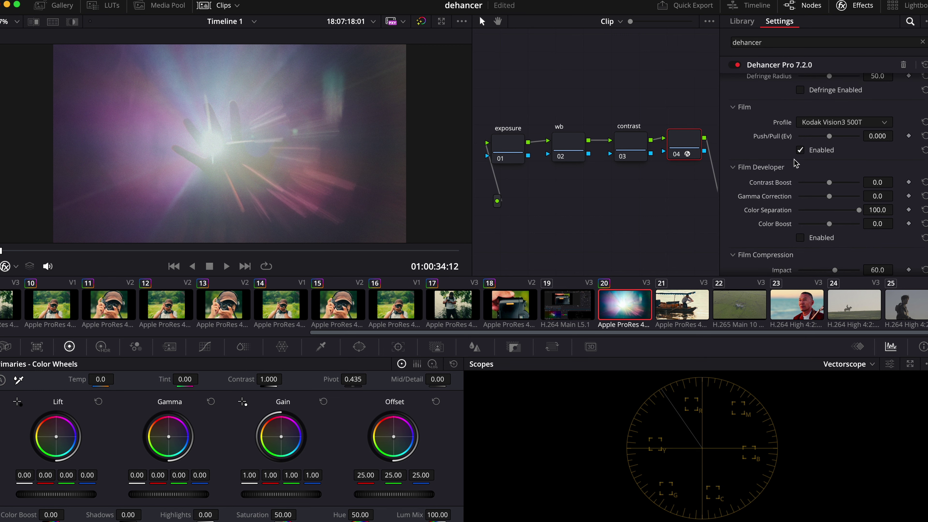
scroll(785, 168, "down", 10)
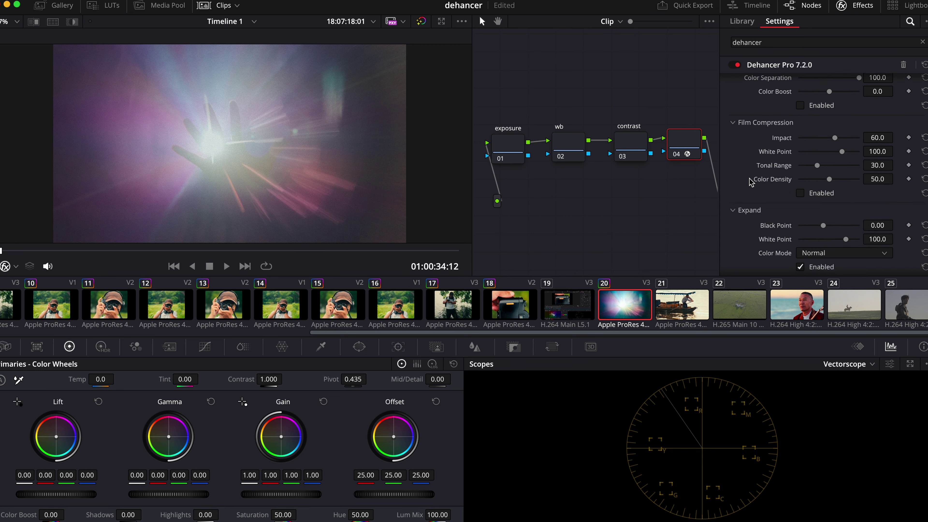
scroll(751, 180, "down", 4)
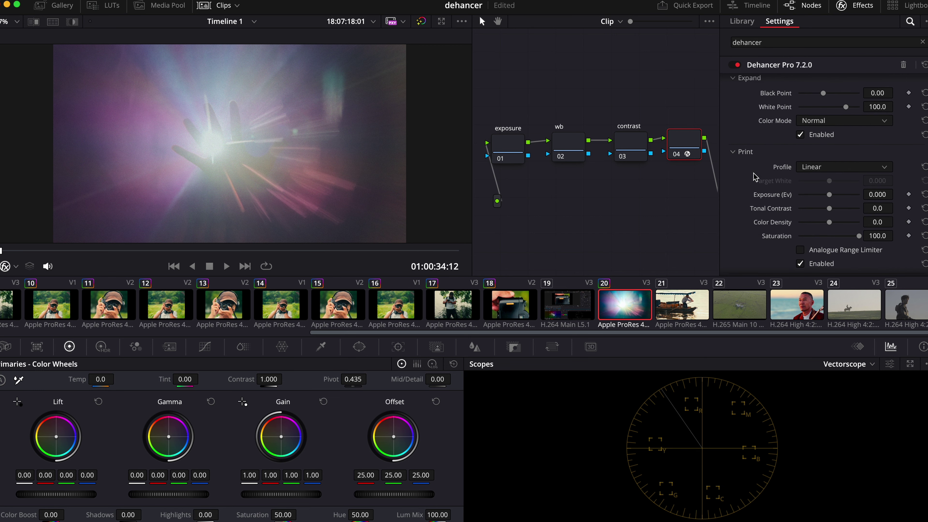
scroll(760, 176, "down", 2)
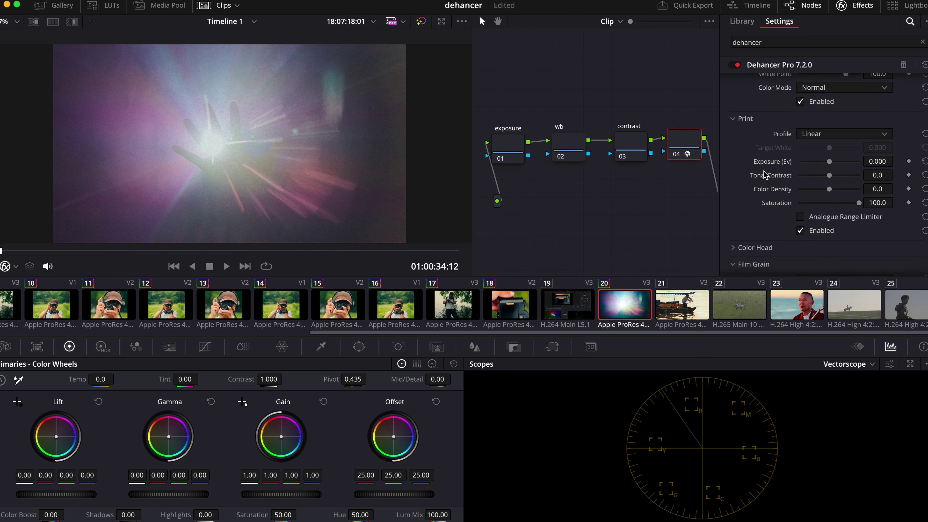
left_click(812, 137)
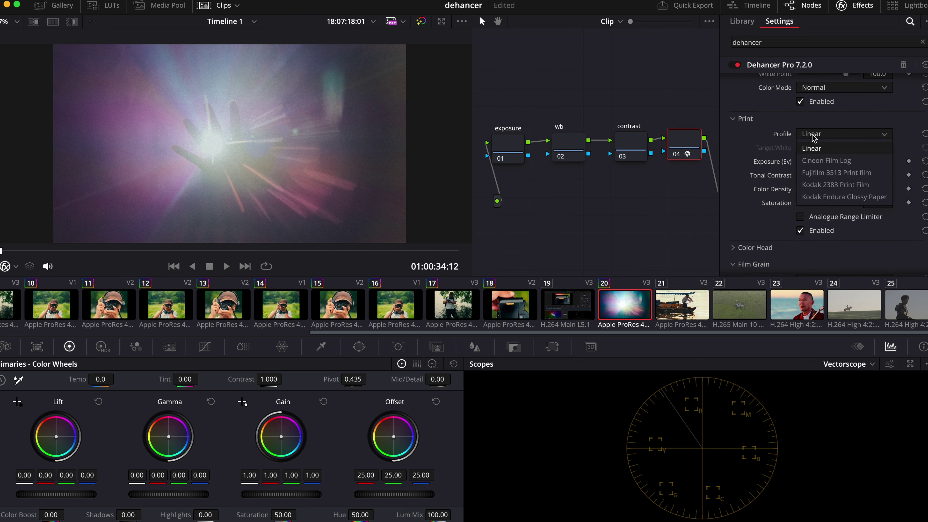
left_click(832, 186)
Try Film Compression with an adjusted Color Density, and switch it back off with Color Density reset
scroll(773, 197, "up", 10)
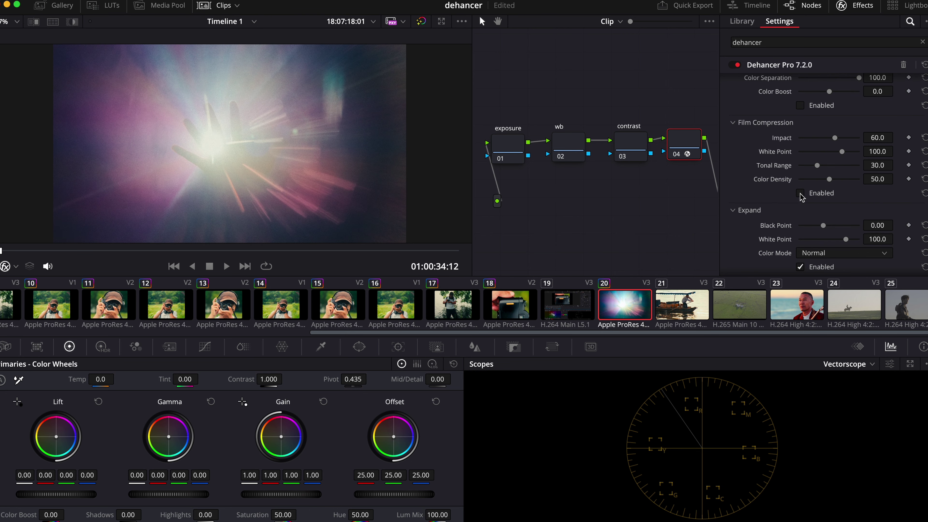
left_click(800, 194)
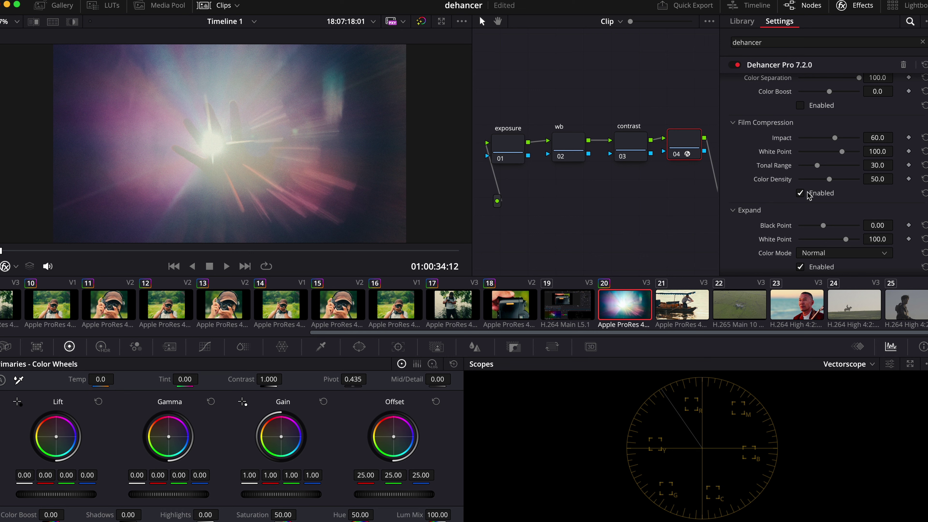
mouse_move(830, 179)
left_mouse_down()
mouse_move(822, 182)
mouse_move(830, 180)
left_mouse_up()
left_click(800, 193)
left_click(924, 180)
Enable Film Developer with Color Boost at about 54.1, and play the clip up to 01:00:41:10
scroll(802, 195, "up", 5)
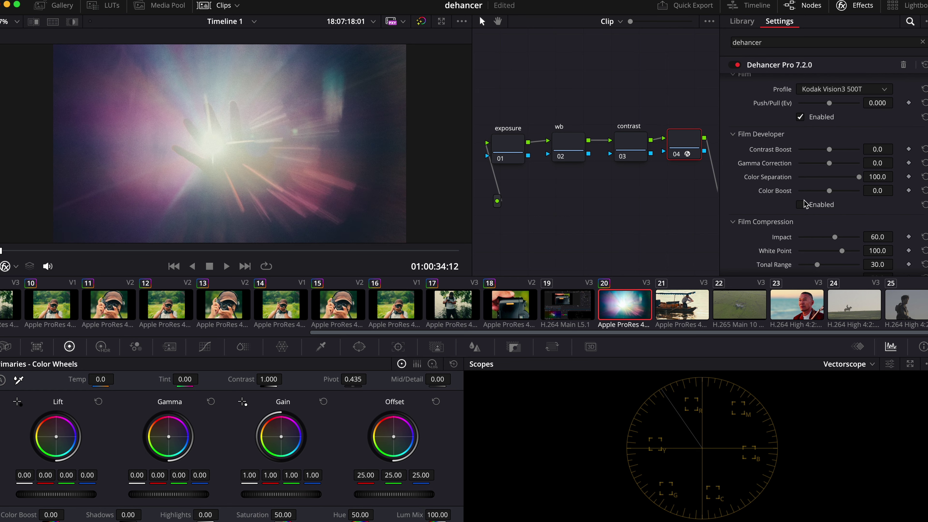
left_click(800, 205)
mouse_move(829, 192)
left_mouse_down()
mouse_move(852, 194)
mouse_move(845, 193)
left_mouse_up()
key("space")
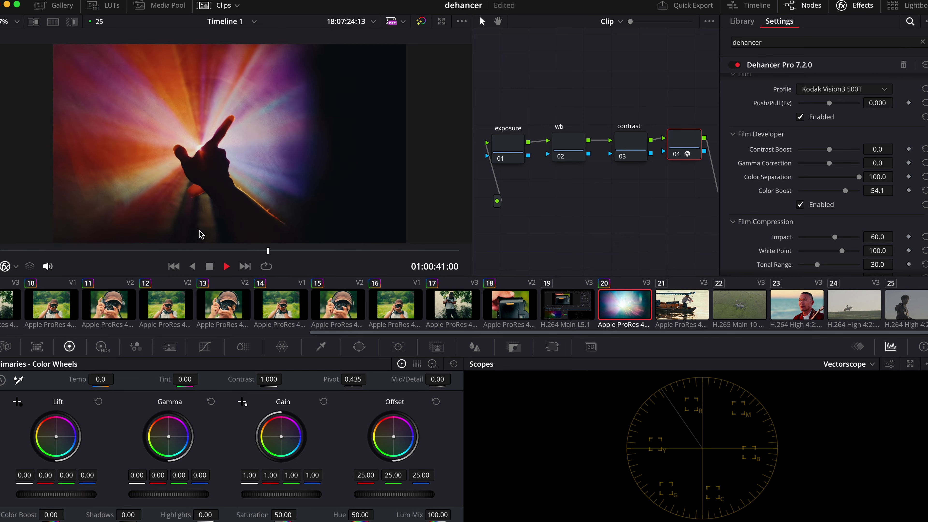
key("space")
Enable Halation, compare its effect up close on the hand, and fit the whole frame in the viewer
scroll(742, 176, "down", 8)
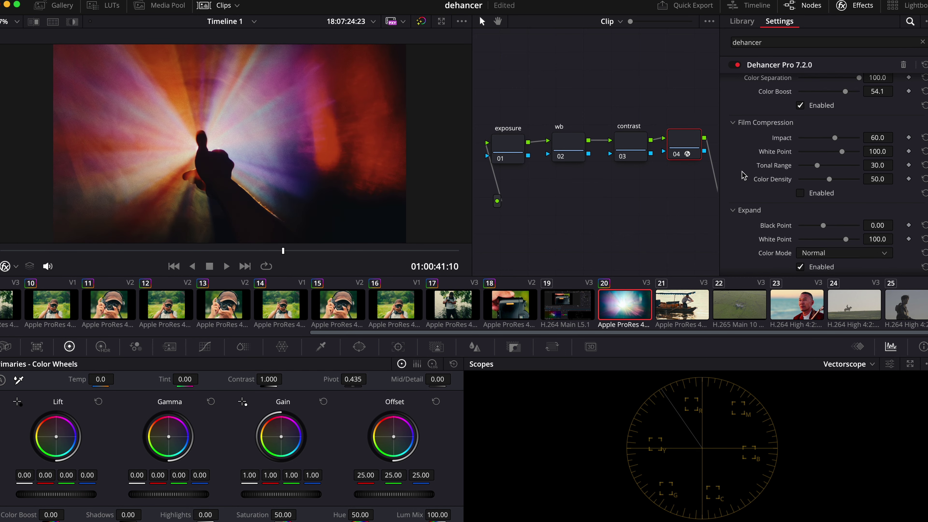
scroll(745, 161, "down", 6)
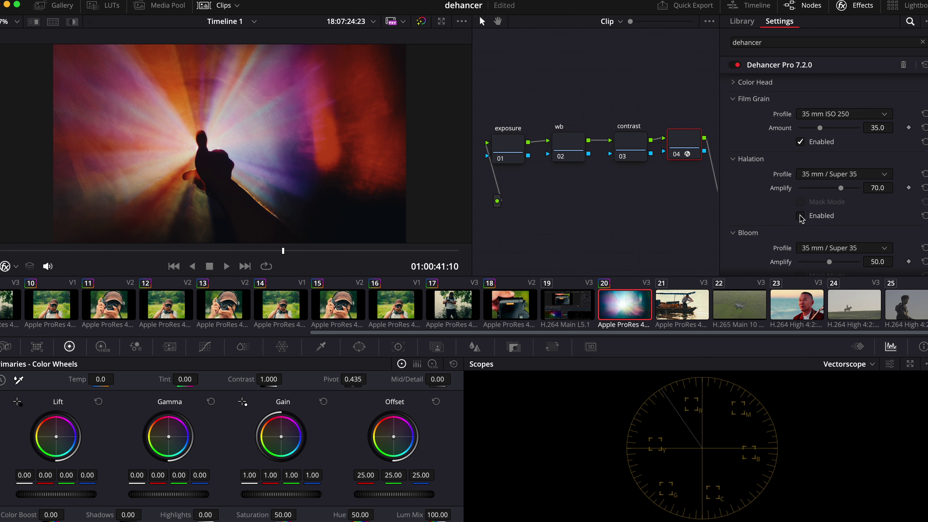
left_click(800, 216)
scroll(226, 175, "up", 3)
scroll(256, 170, "up", 2)
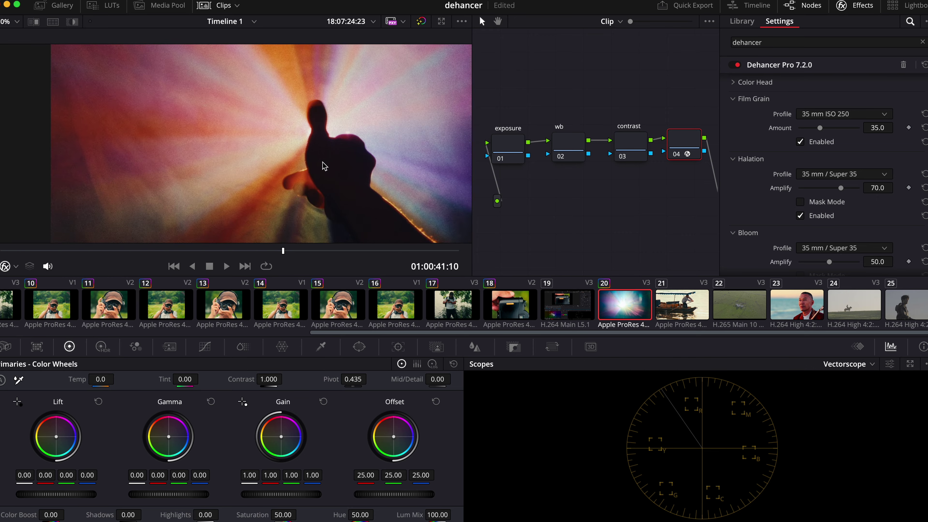
scroll(324, 165, "up", 2)
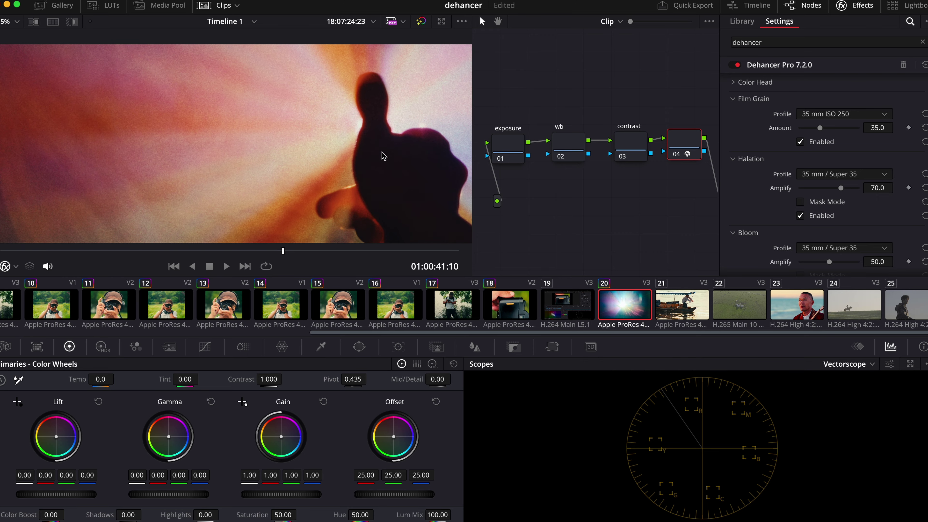
left_click(800, 216)
left_click(15, 21)
left_click(16, 39)
Compare the enlarged image around the hand with Bloom off and on, and return the viewer to fit
scroll(739, 221, "down", 3)
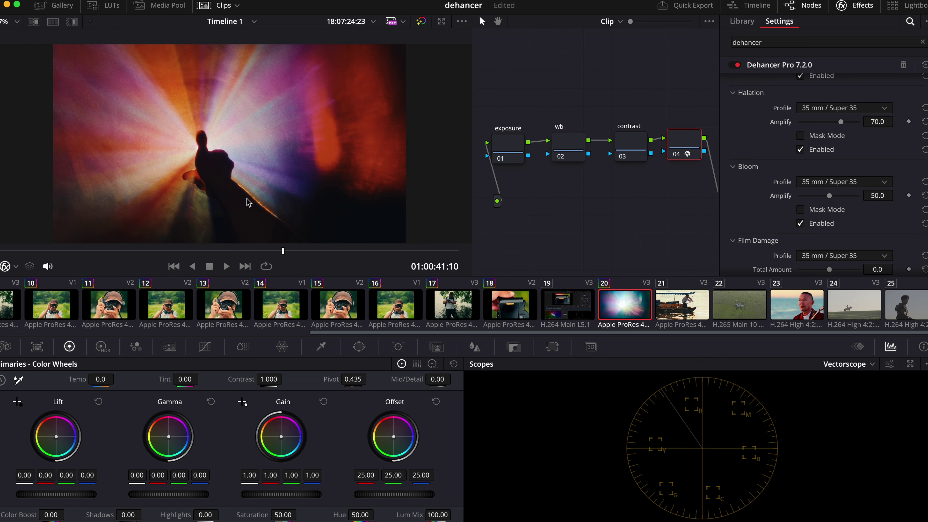
scroll(216, 182, "up", 5)
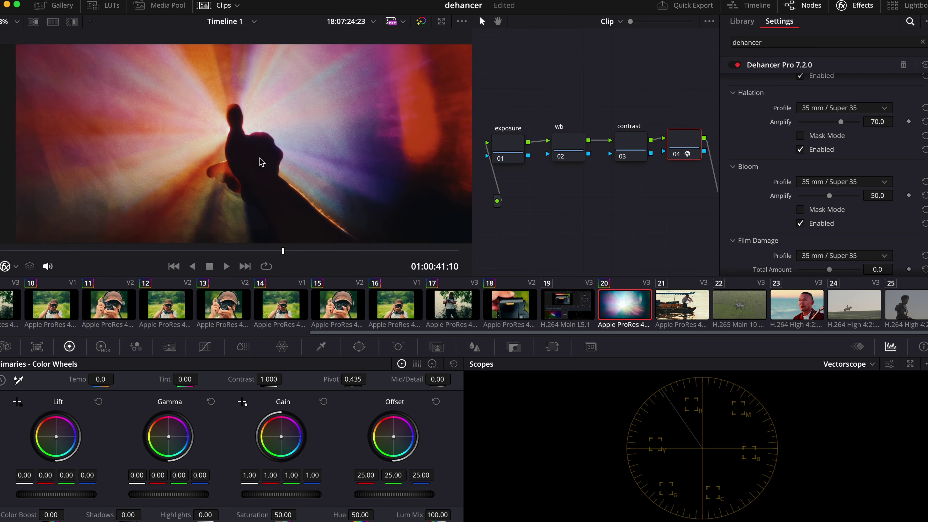
left_click(800, 223)
left_click(799, 224)
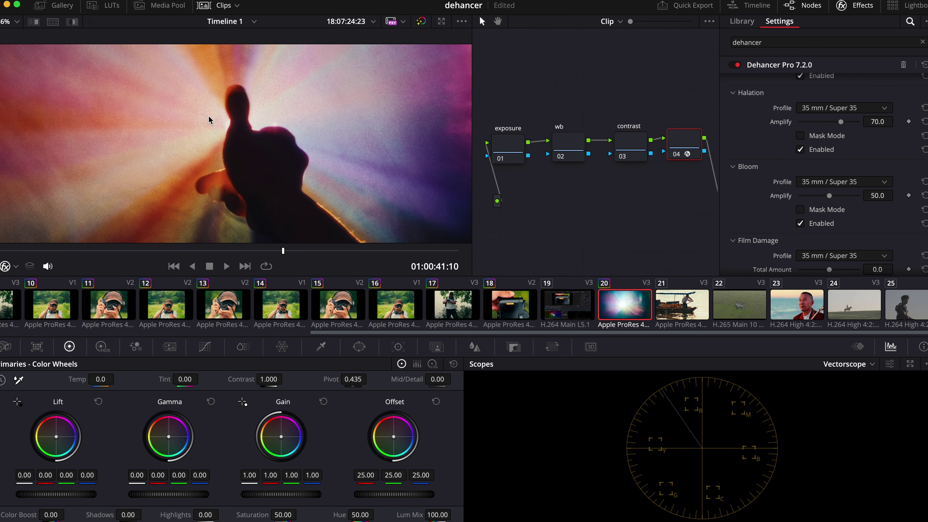
left_click(15, 22)
left_click(16, 36)
Review the remaining Dehancer settings for Film Damage, Film Breath, Gate Weave and Overscan
scroll(760, 199, "down", 5)
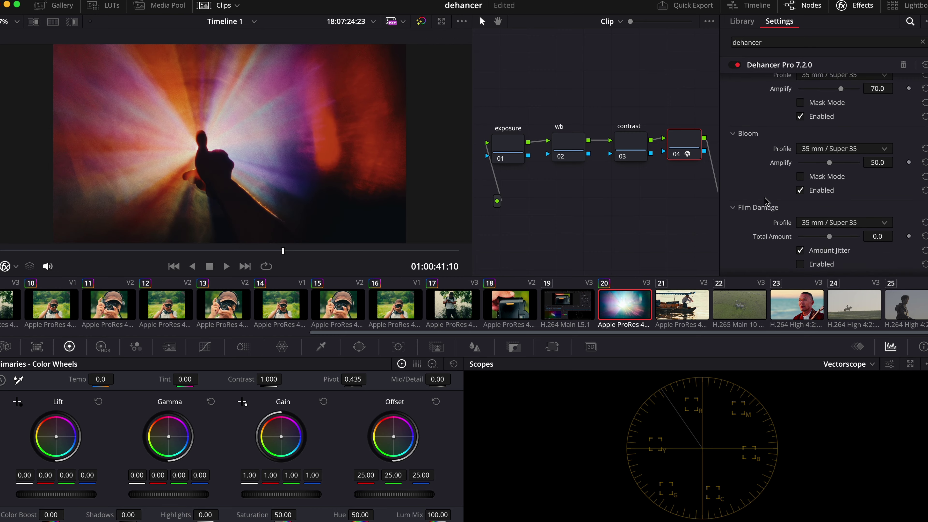
scroll(749, 197, "down", 3)
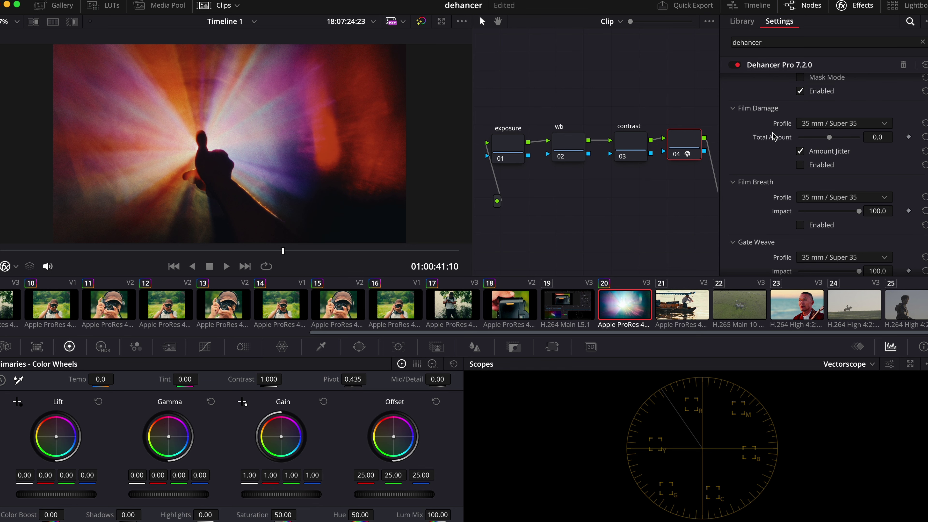
scroll(754, 199, "down", 3)
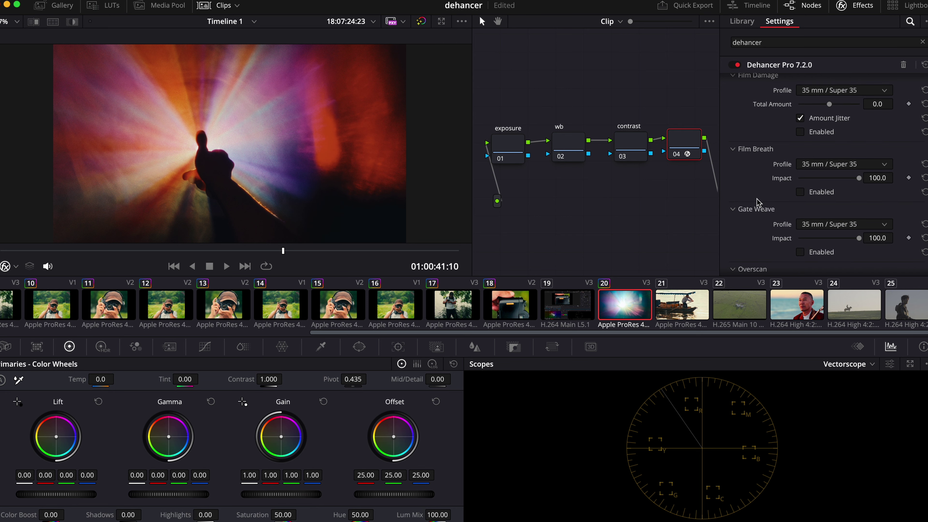
scroll(763, 212, "down", 3)
scroll(750, 210, "down", 3)
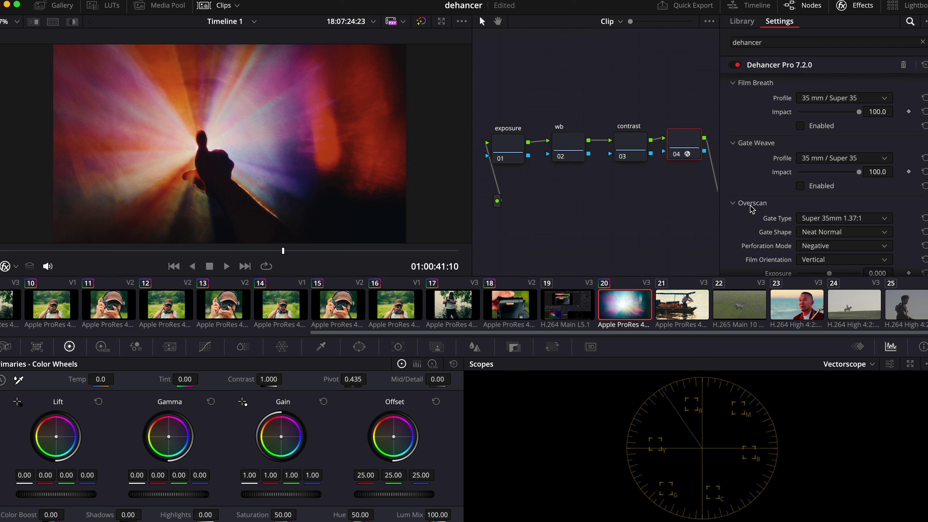
scroll(761, 194, "down", 3)
scroll(753, 187, "down", 3)
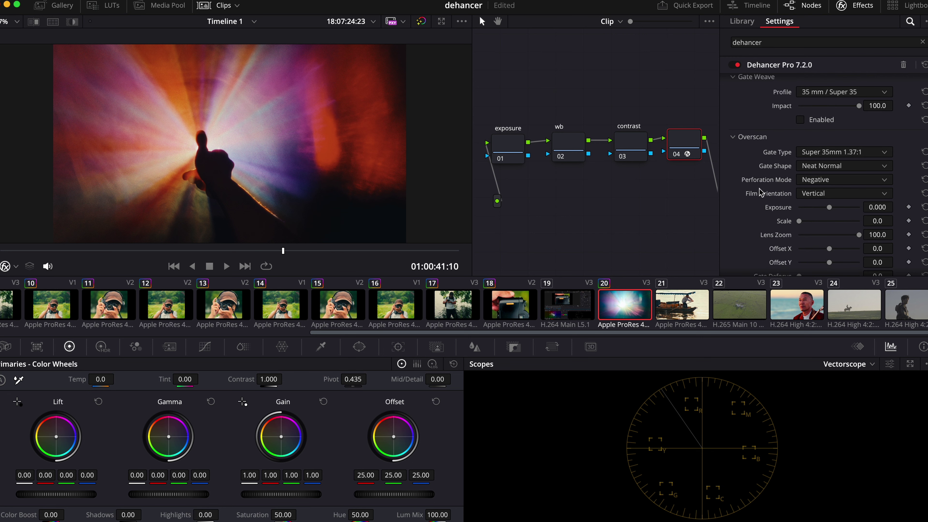
mouse_move(759, 191)
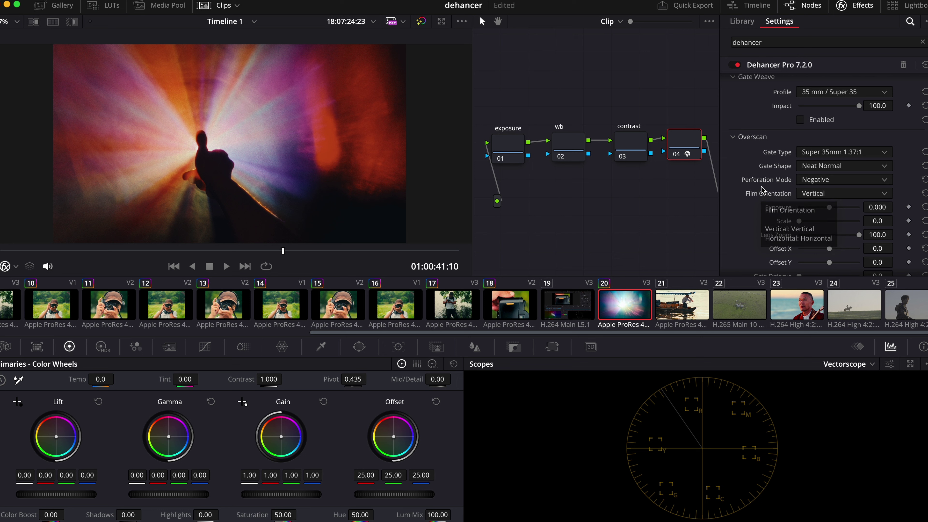
Enable Overscan with the Super 35mm 1.37:1 gate and Negative perforations, and play the clip up to 01:00:41:04
scroll(765, 166, "down", 4)
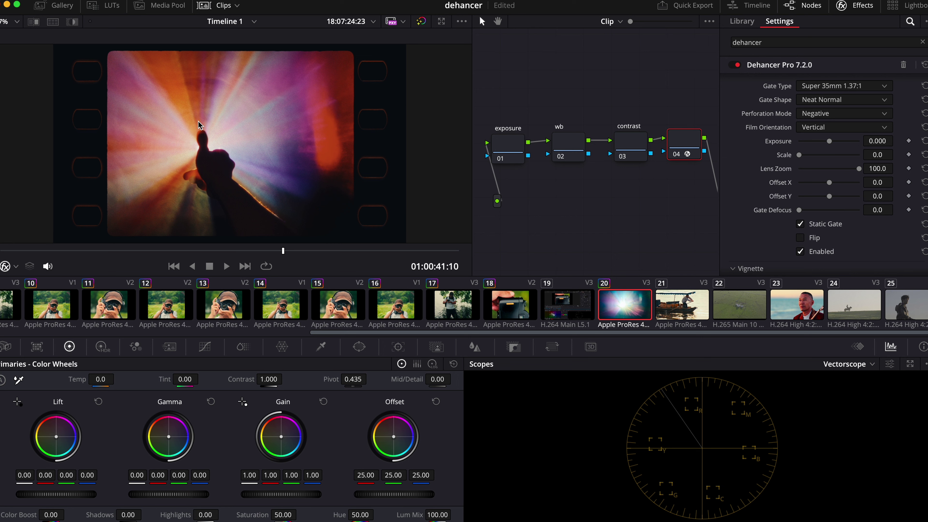
mouse_move(185, 256)
left_mouse_down()
mouse_move(145, 252)
mouse_move(175, 253)
left_mouse_up()
key("space")
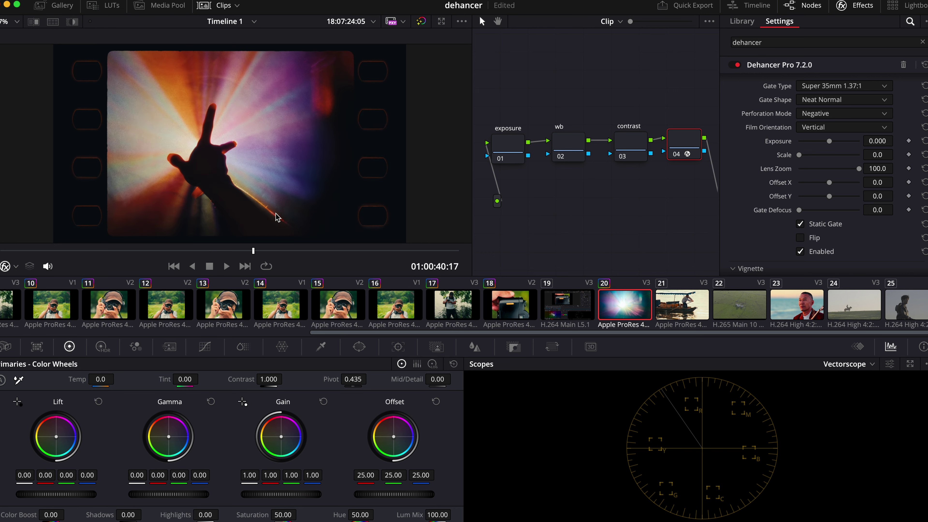
key("space")
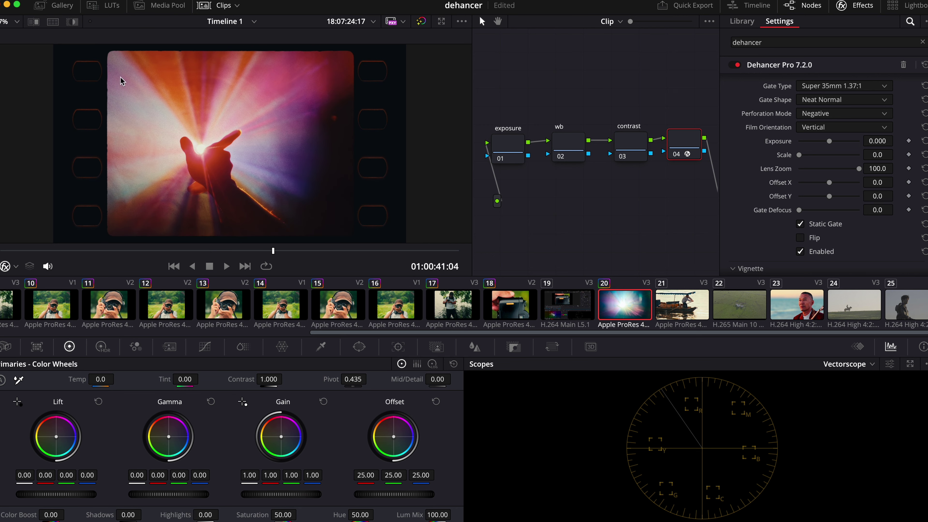
Set the Overscan Perforation Mode to OFF
scroll(763, 161, "up", 2)
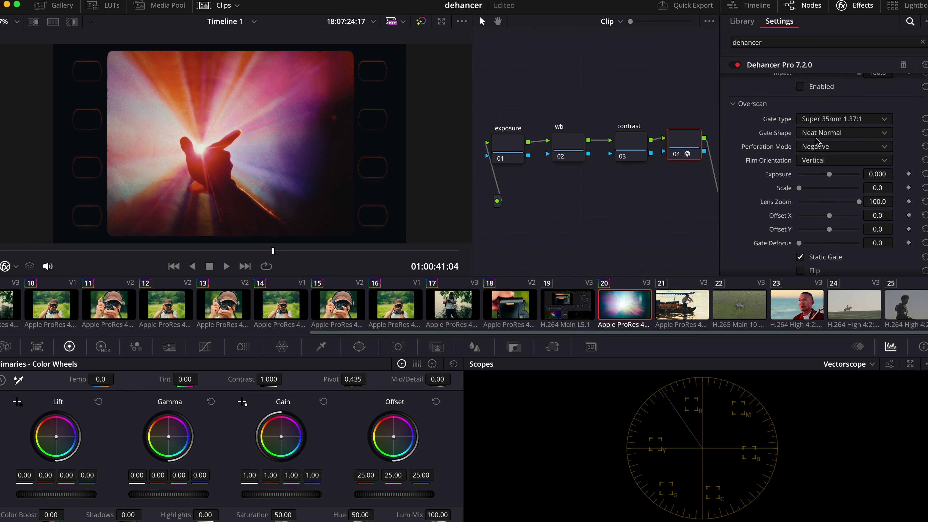
left_click(824, 150)
left_click(817, 189)
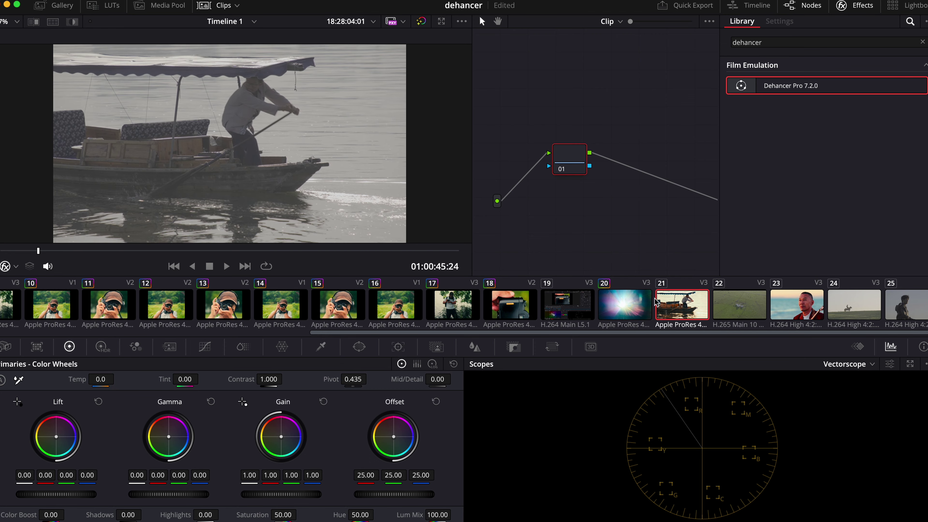
Return to clip 20 and rearrange its exposure, wb, contrast and Dehancer nodes into a neater row
left_click(646, 303)
left_click_drag(681, 144, 685, 147)
left_click_drag(506, 159, 513, 153)
left_click_drag(565, 136, 622, 143)
Try a Gain adjustment on clip 20's exposure node and play the clip
left_click(498, 150)
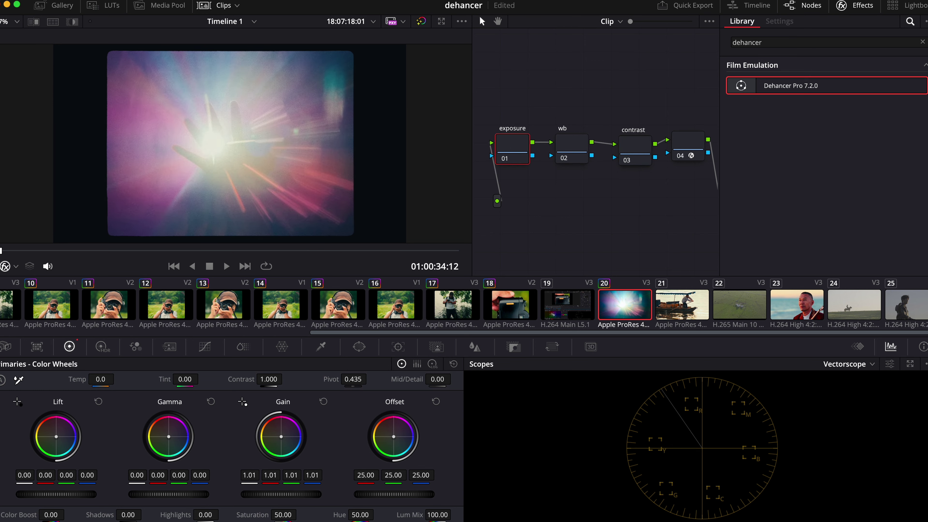
left_click_drag(281, 494, 244, 494)
key("space")
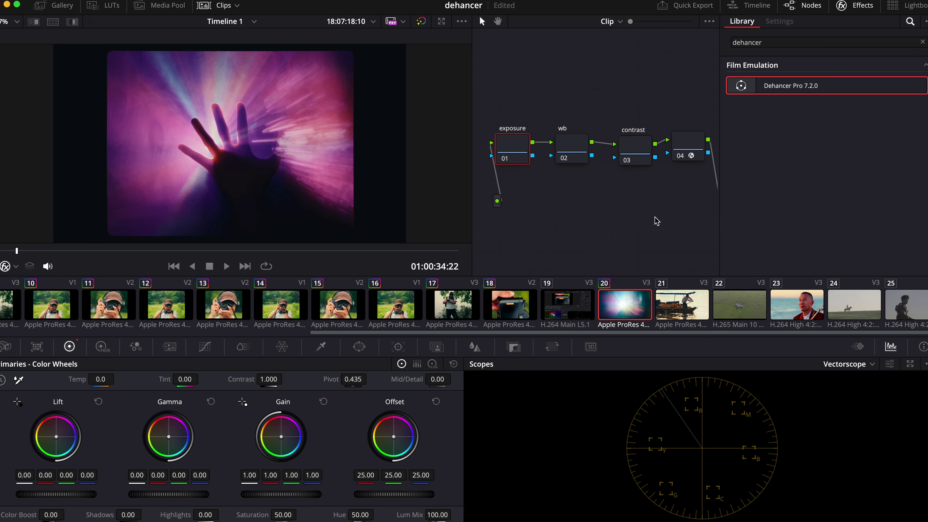
Copy the full node grade from clip 20 onto the boat shot, clip 21
scroll(621, 226, "right", 3)
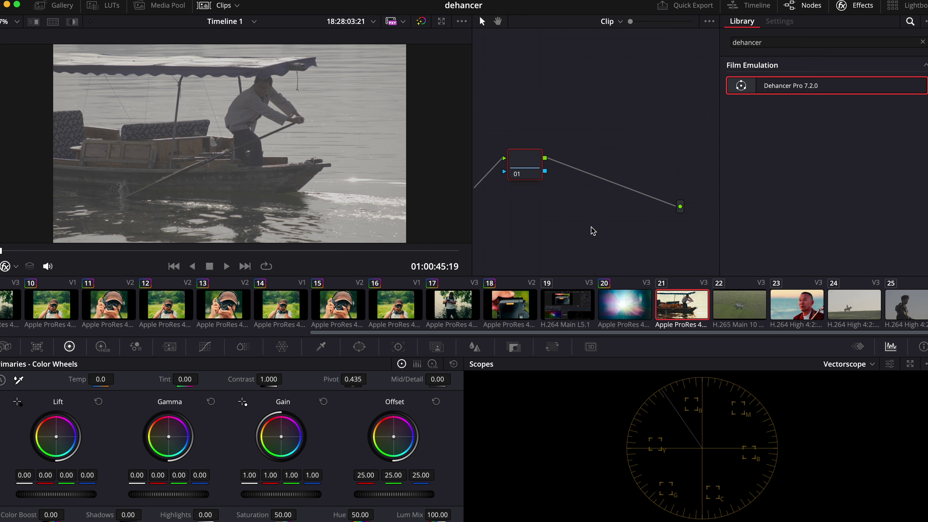
middle_click(632, 306)
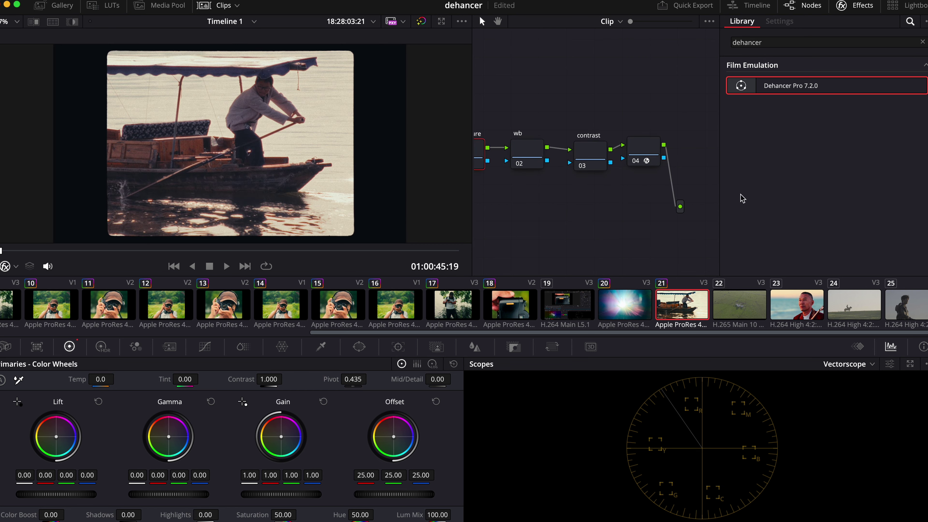
Disable Overscan in the Dehancer settings of the boat clip's fourth node
left_click(641, 155)
scroll(766, 180, "down", 5)
scroll(765, 181, "down", 2)
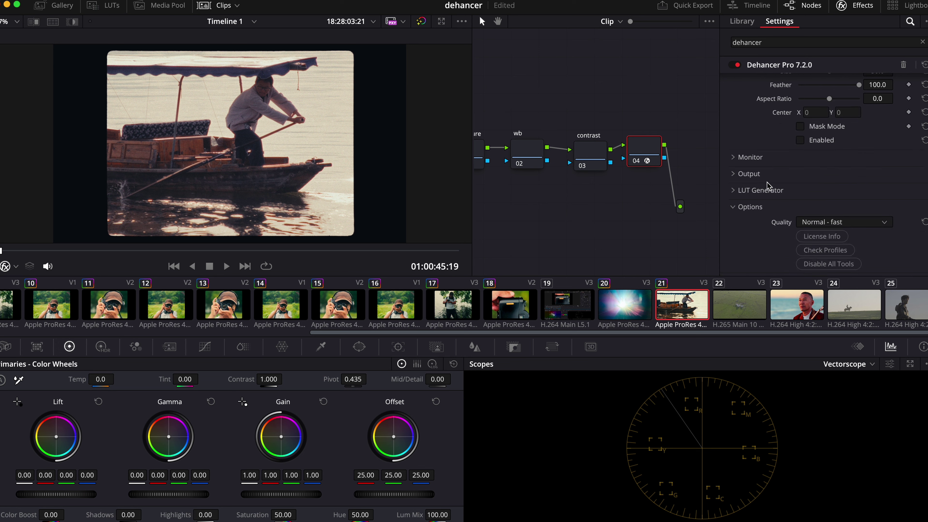
scroll(789, 205, "up", 5)
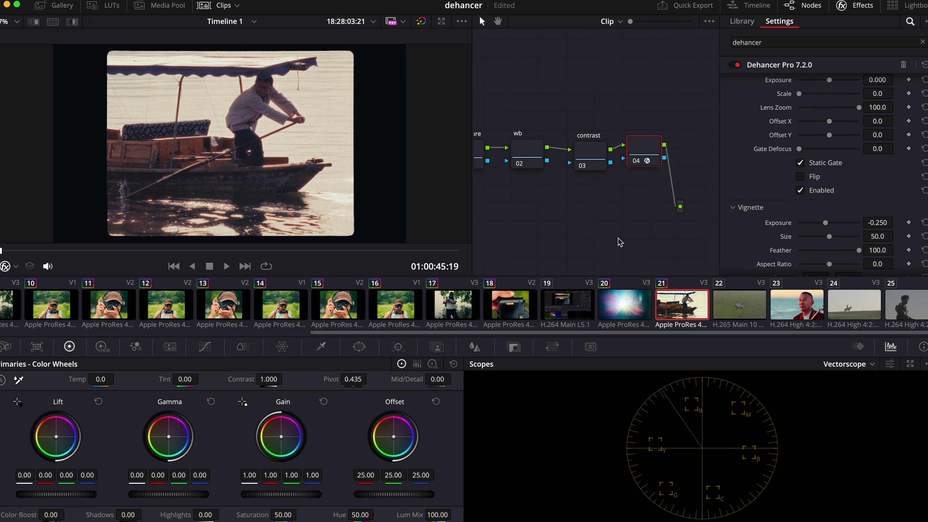
left_click(634, 315)
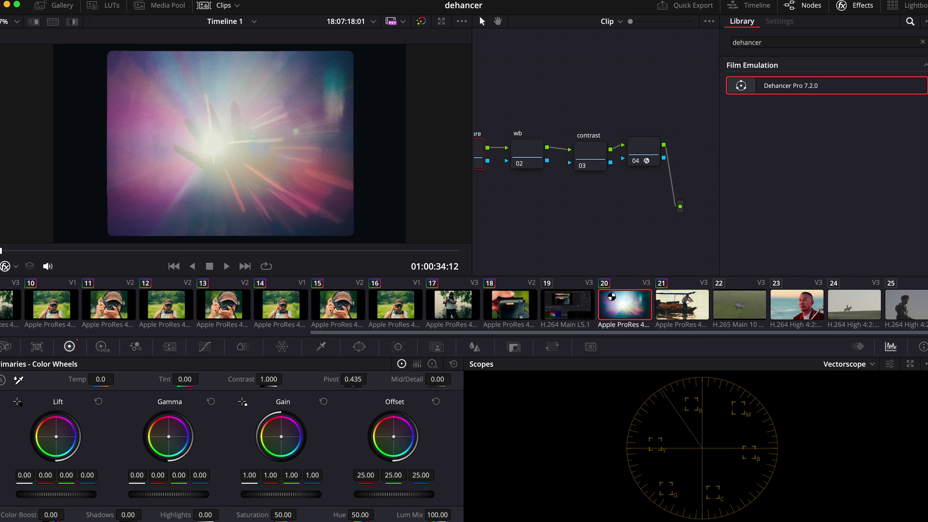
left_click(663, 300)
scroll(767, 210, "down", 4)
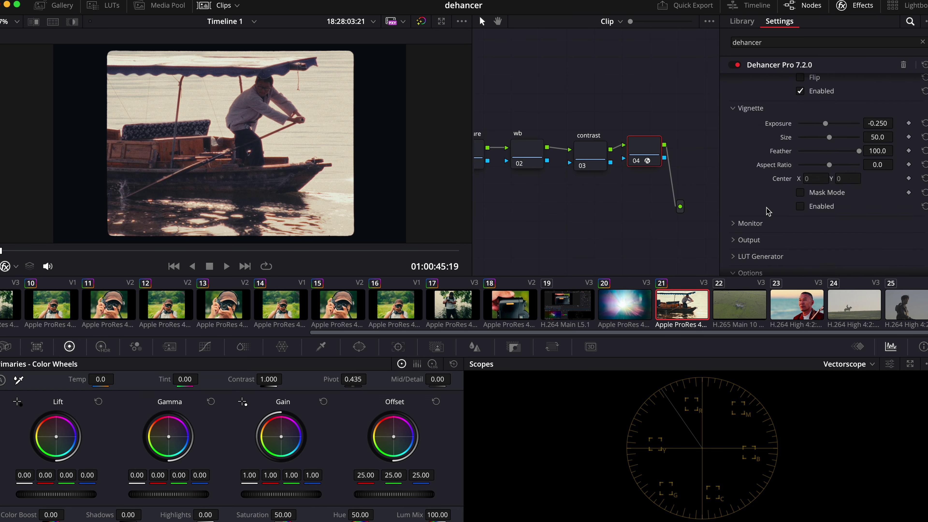
scroll(765, 205, "up", 3)
scroll(764, 201, "up", 5)
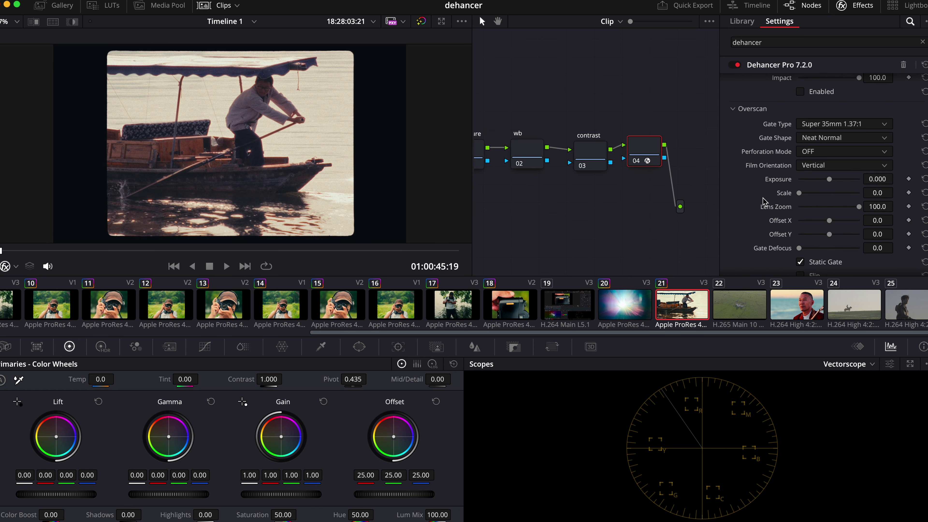
scroll(764, 202, "down", 2)
left_click(801, 256)
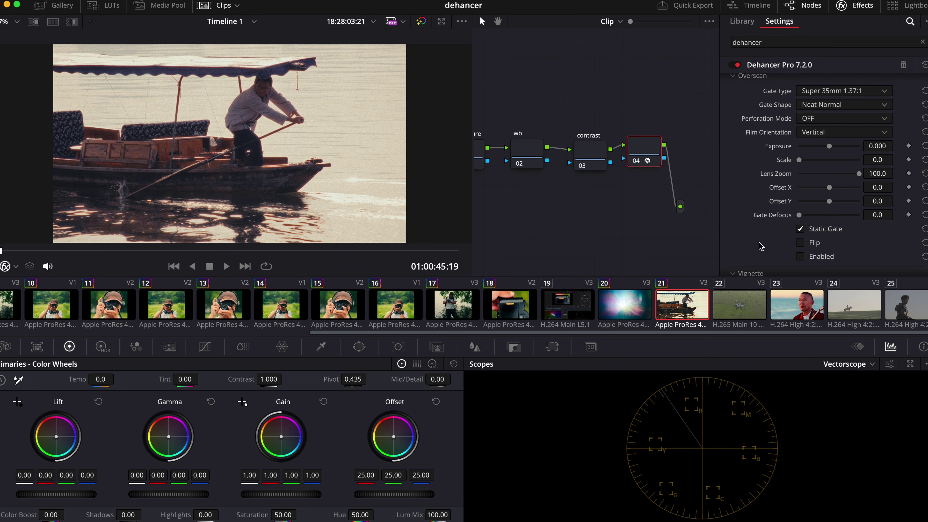
Change the Film profile to Kodak Vision3 50D and set Push/Pull to about 0.018
scroll(762, 244, "down", 10)
scroll(763, 244, "up", 2)
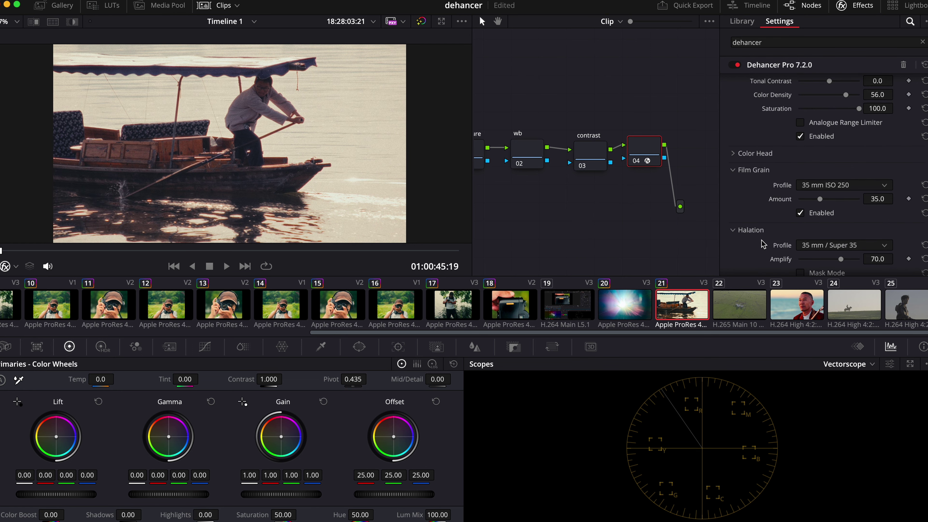
scroll(760, 237, "up", 4)
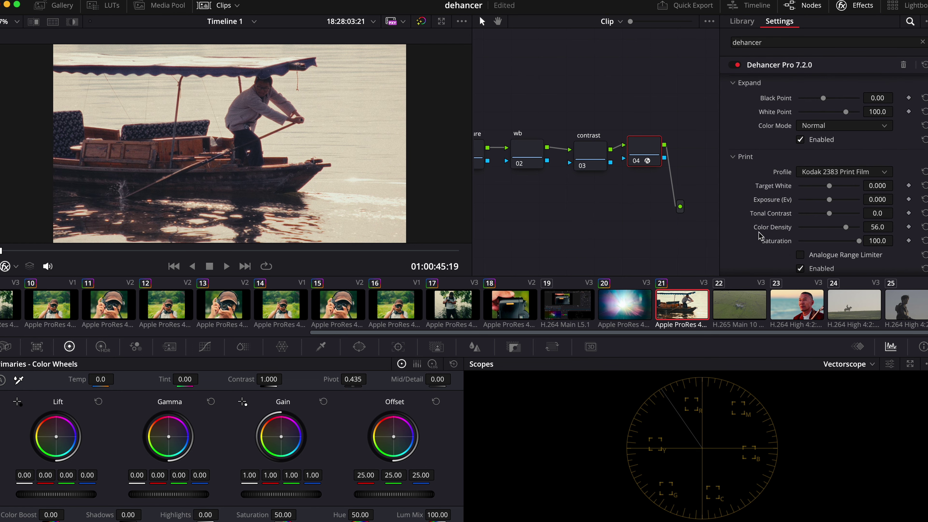
scroll(760, 236, "up", 8)
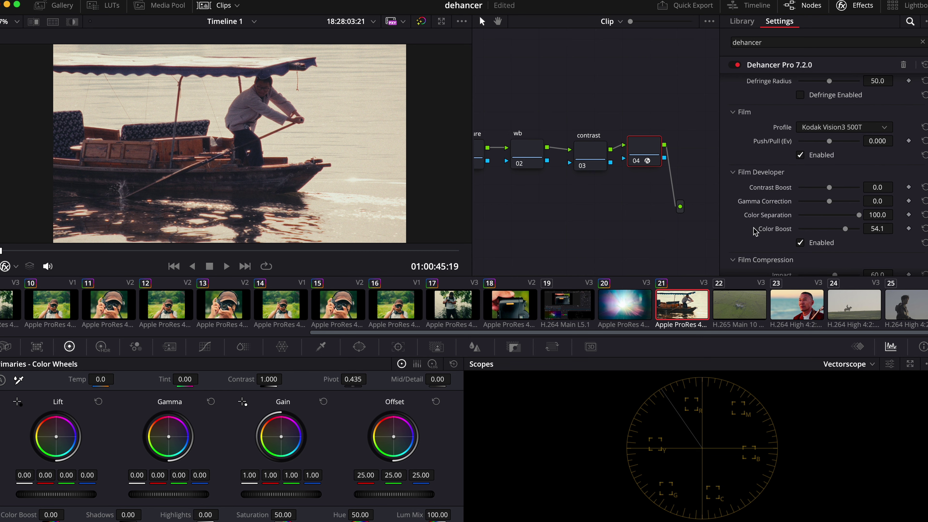
left_click(814, 127)
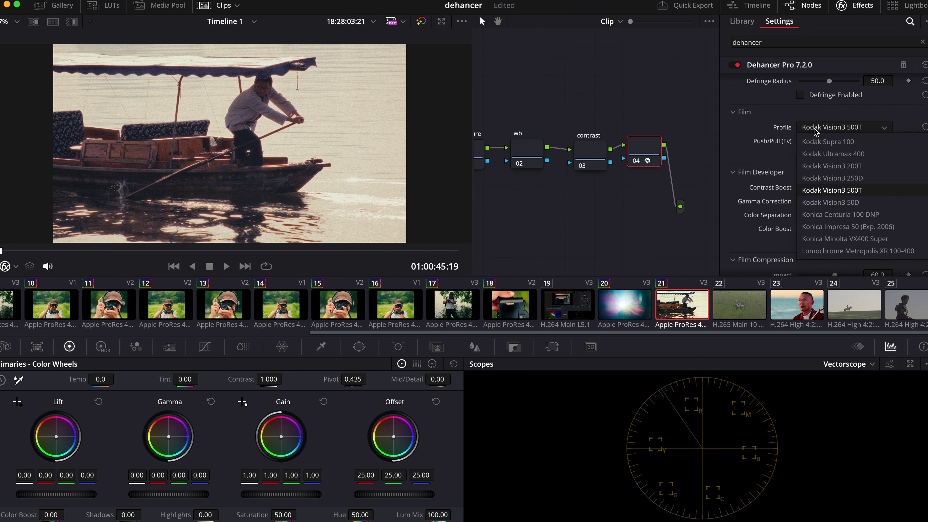
left_click(882, 239)
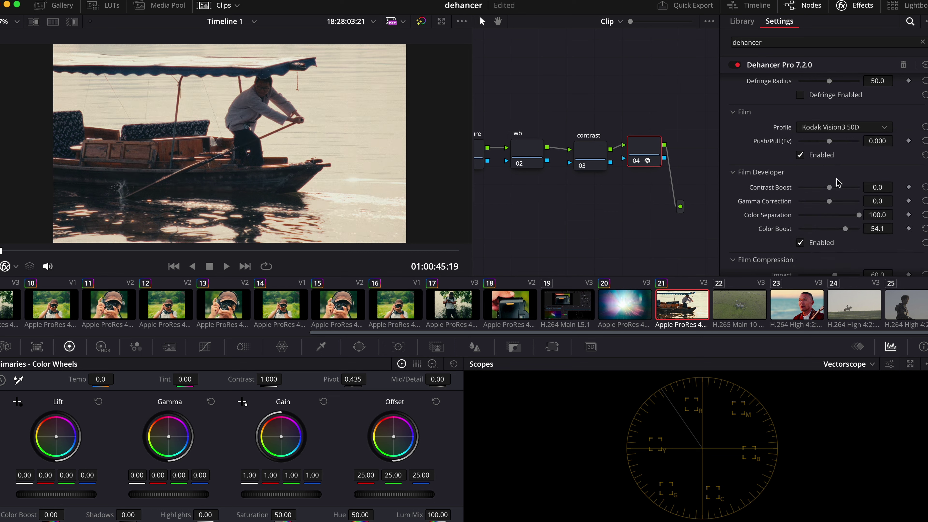
mouse_move(830, 144)
left_mouse_down()
mouse_move(817, 150)
mouse_move(831, 149)
left_mouse_up()
Enable Film Compression and raise its Color Density to about 62.4
scroll(784, 161, "up", 5)
scroll(758, 177, "down", 2)
scroll(758, 177, "down", 10)
scroll(793, 197, "down", 2)
scroll(798, 197, "up", 2)
left_click(800, 198)
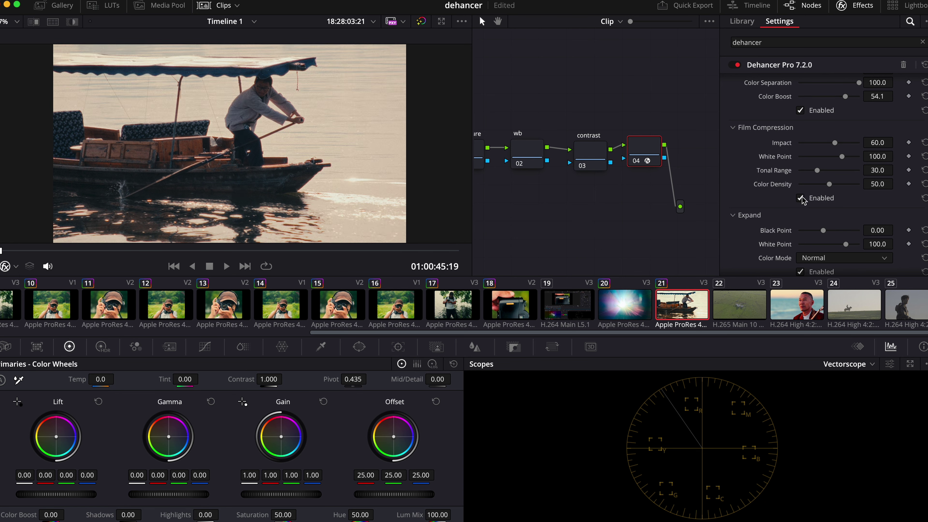
left_click_drag(829, 184, 838, 184)
Lower the Print section's Target White to about -1.082
scroll(839, 187, "down", 4)
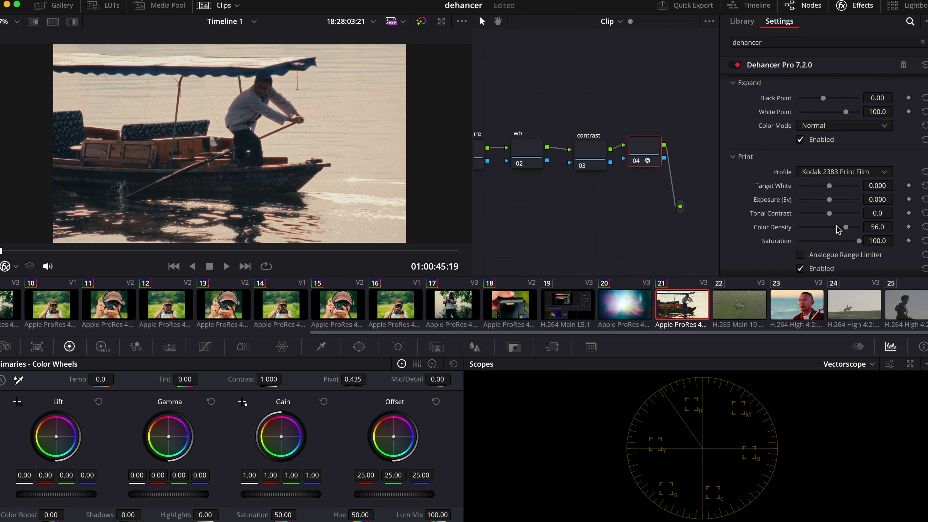
left_click_drag(829, 186, 814, 190)
left_click_drag(812, 190, 813, 191)
Raise the master Gain to about 1.08 on the boat clip's exposure node
left_click_drag(598, 199, 652, 197)
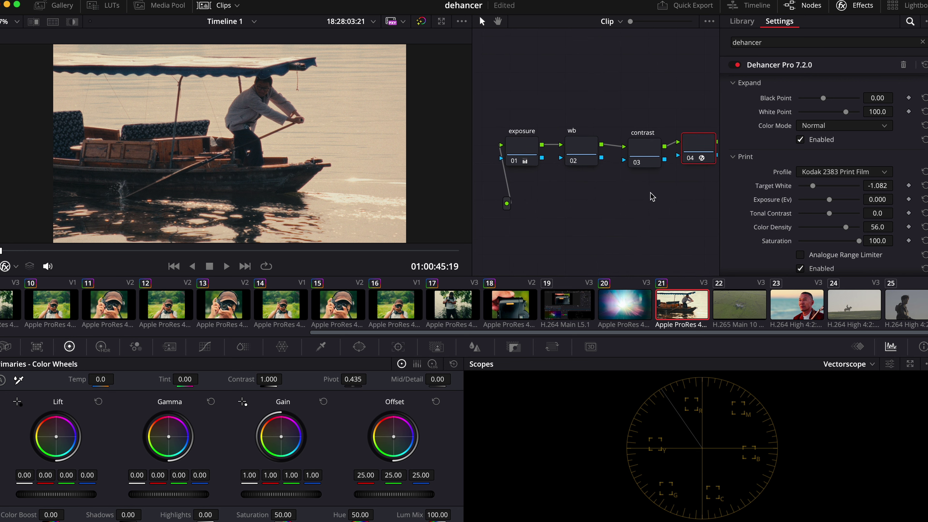
left_click(533, 156)
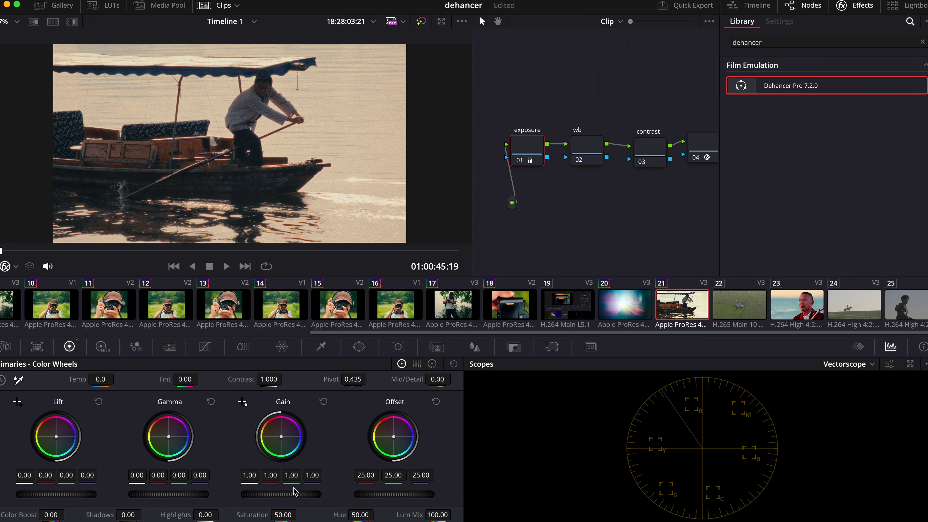
left_click_drag(281, 494, 292, 494)
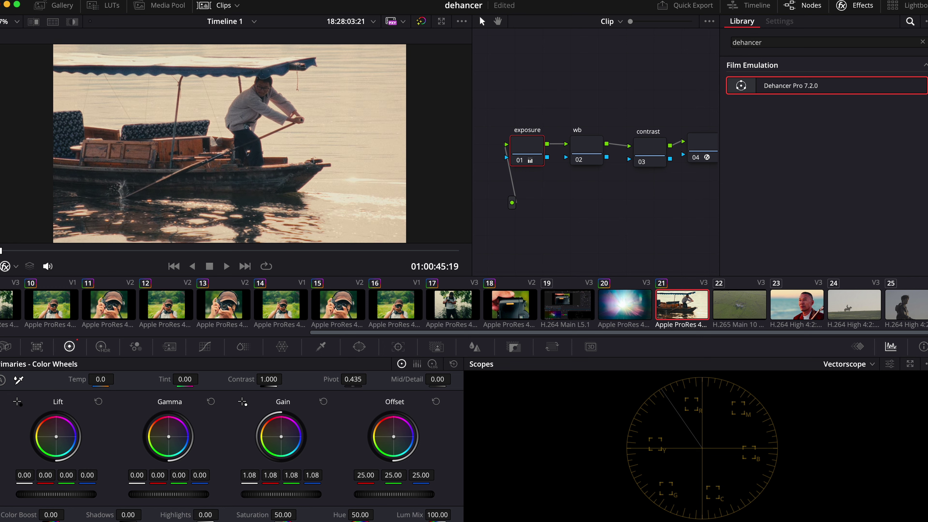
Warm the boat image on the wb node by shifting the Offset color balance away from blue
left_click(576, 152)
scroll(607, 194, "right", 3)
left_click(644, 153)
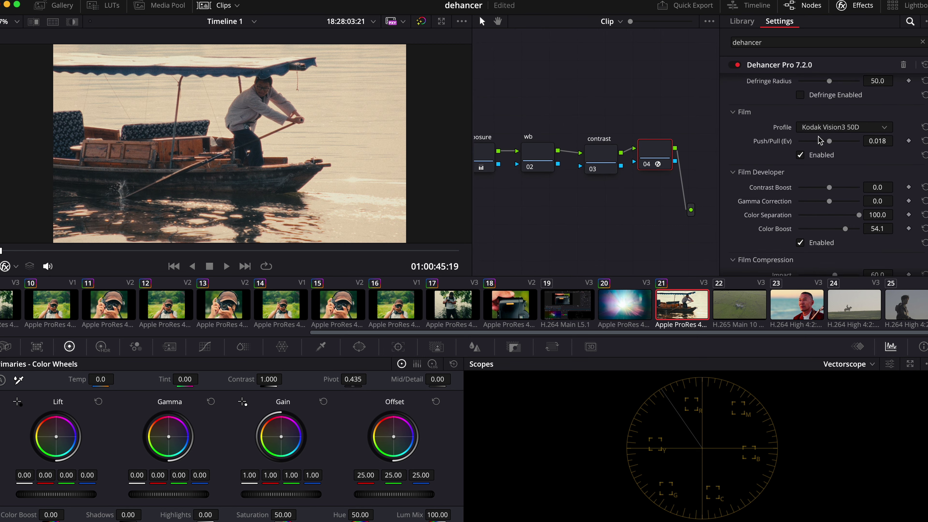
scroll(818, 140, "up", 5)
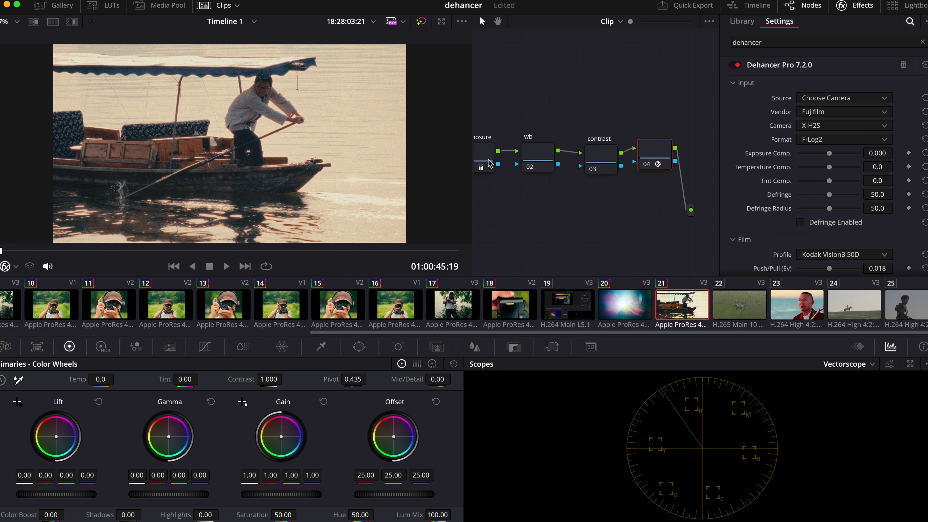
left_click(537, 154)
left_click_drag(396, 441, 393, 436)
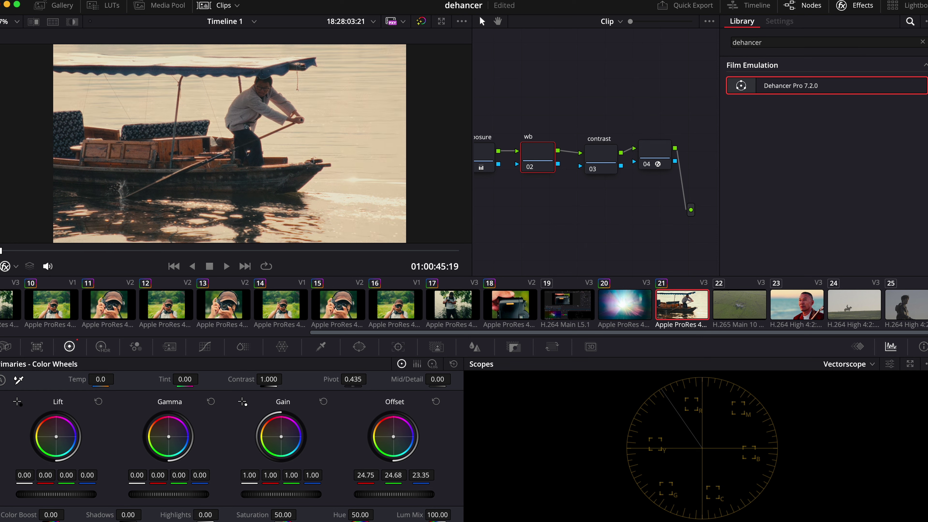
left_click_drag(393, 436, 393, 437)
Raise the Contrast to about 1.064 on the contrast node
left_click(606, 160)
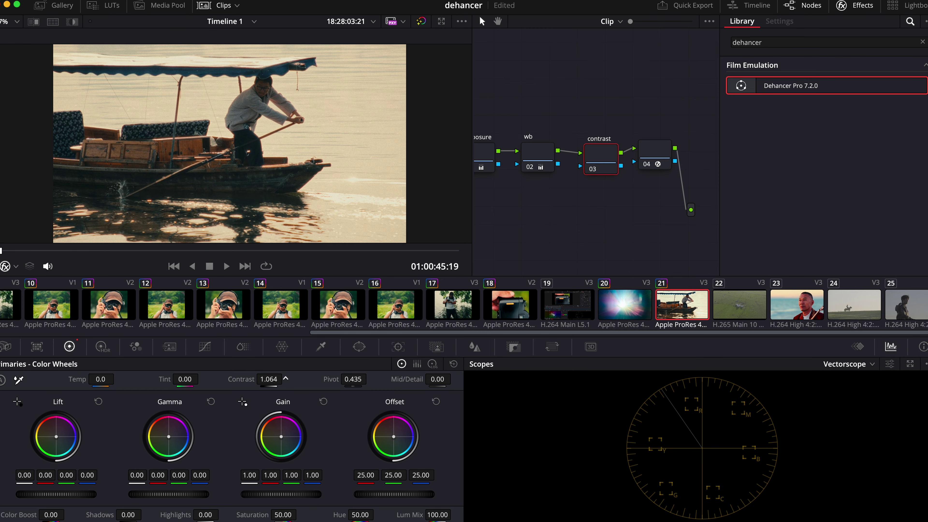
Lower the Expand Black Point to about -0.73 in the Dehancer settings of the fourth node
left_click(665, 155)
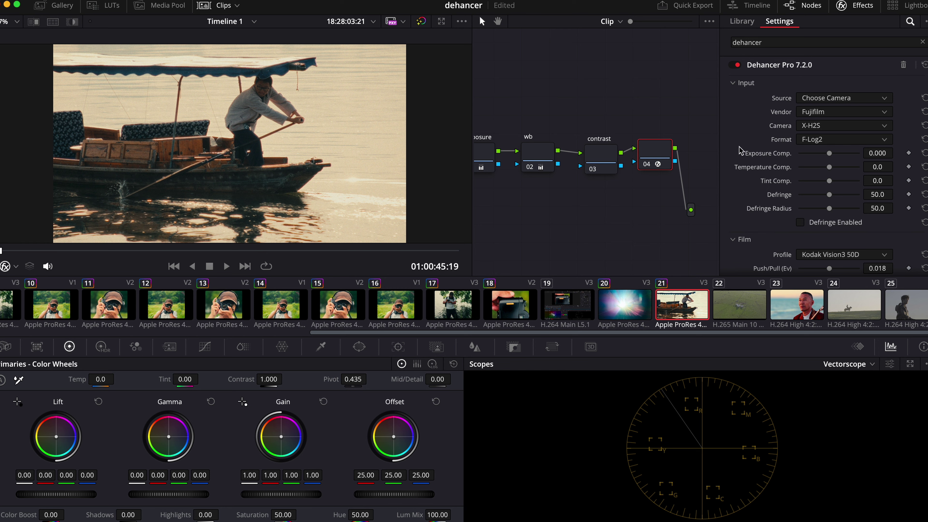
scroll(745, 150, "down", 4)
scroll(737, 153, "down", 10)
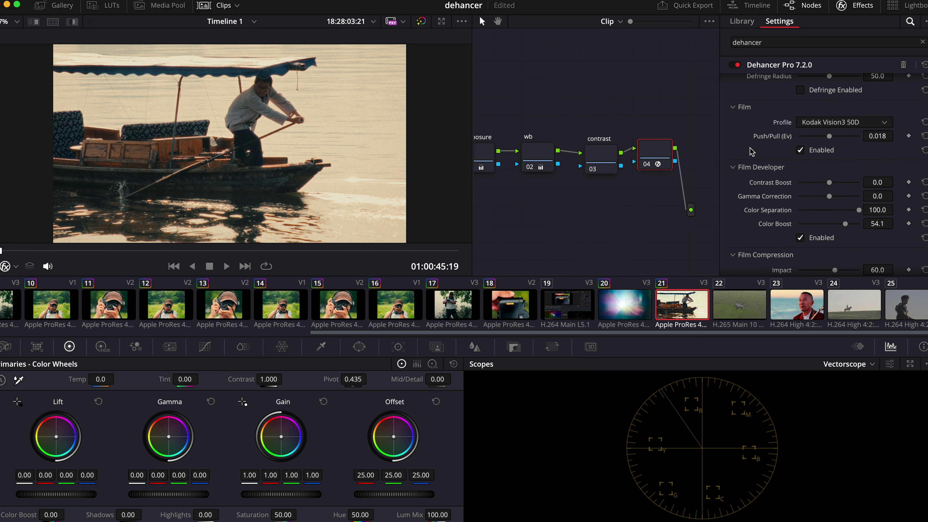
scroll(750, 150, "down", 2)
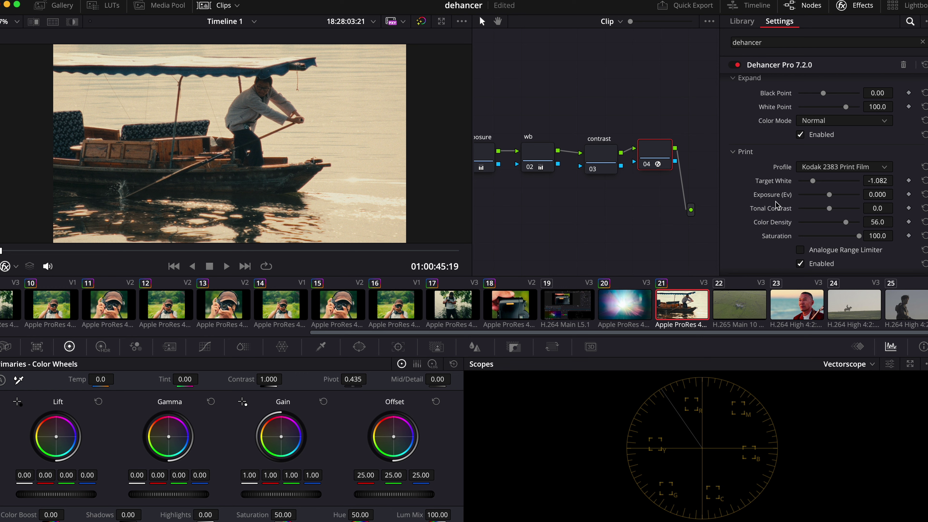
scroll(776, 208, "up", 2)
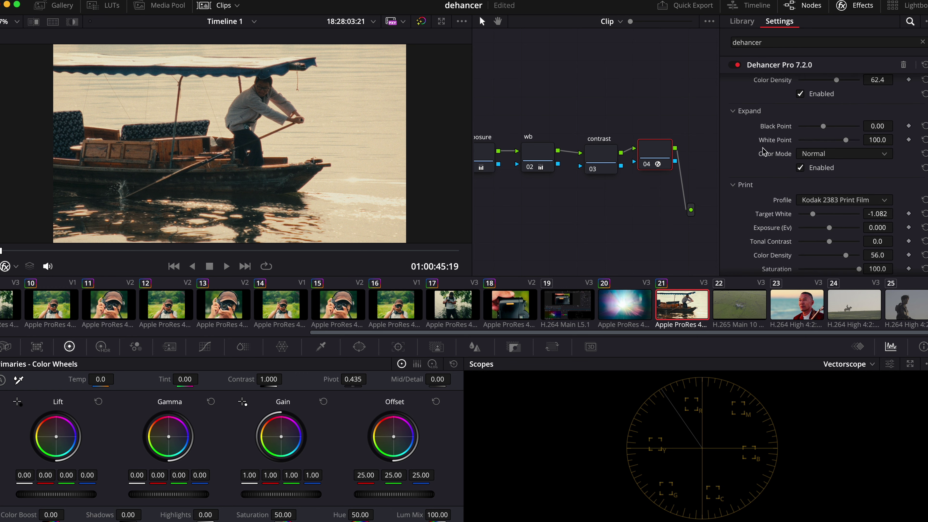
left_click_drag(825, 126, 825, 131)
Go through the exposure, wb and contrast nodes in order, and label the fourth node Dehancer
scroll(777, 156, "up", 8)
left_click_drag(650, 157, 653, 165)
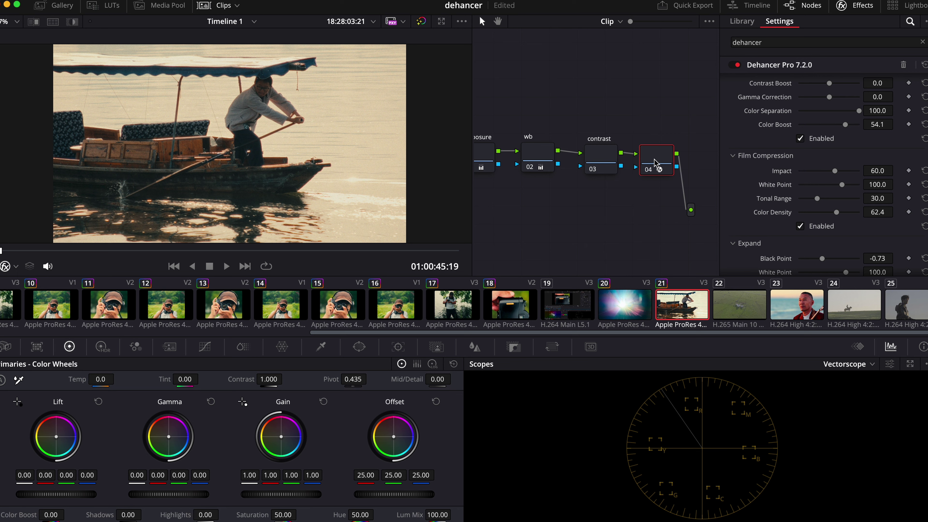
scroll(591, 137, "left", 2)
left_click(512, 146)
left_click(570, 152)
left_click(633, 153)
left_click(682, 154)
scroll(583, 134, "right", 2)
left_click_drag(635, 160, 636, 155)
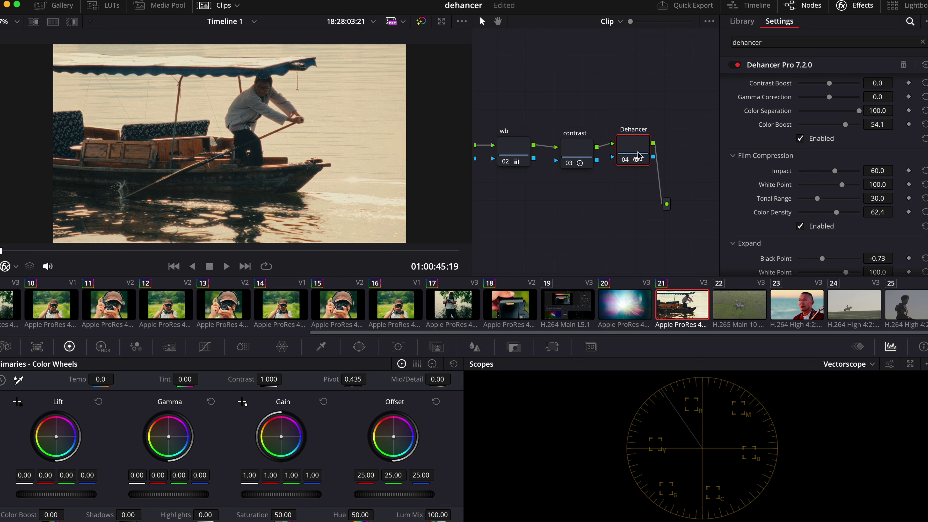
Line up the Dehancer node beside the contrast node and play through the boat clip to check its look
left_click_drag(637, 155, 636, 158)
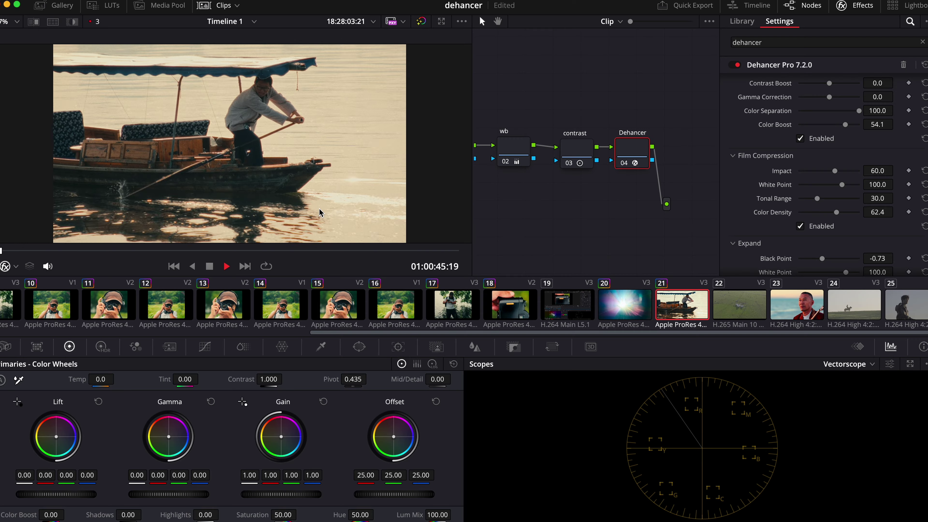
key("space")
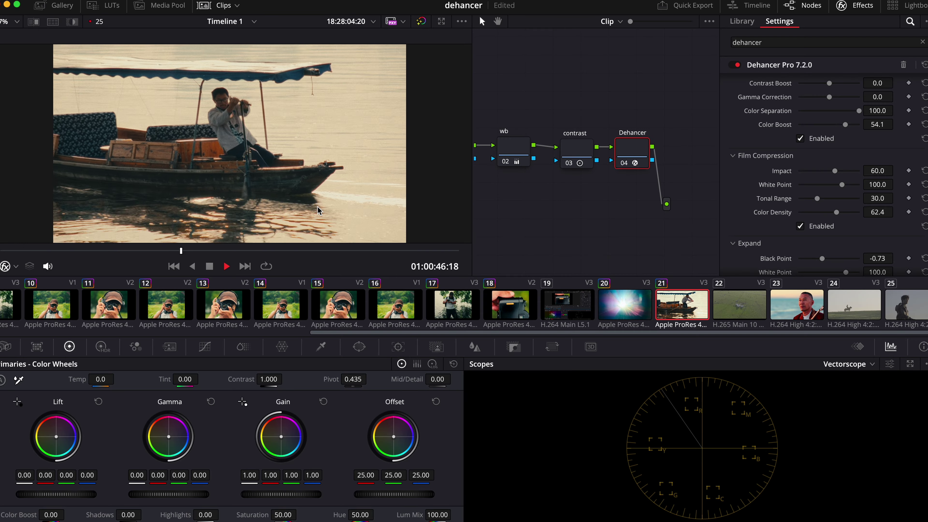
left_click_drag(310, 252, 255, 252)
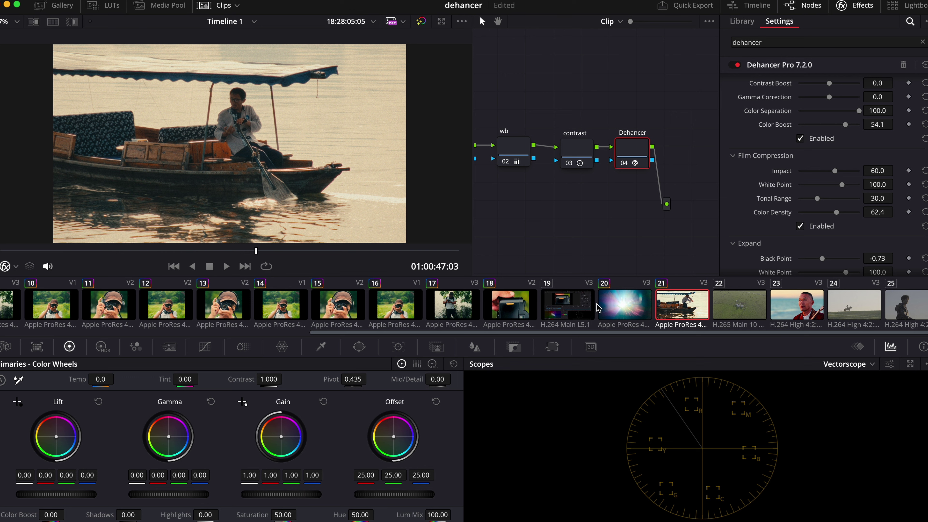
Copy the boat clip's node grade onto clip 22, the aerial grassland shot
left_click(729, 308)
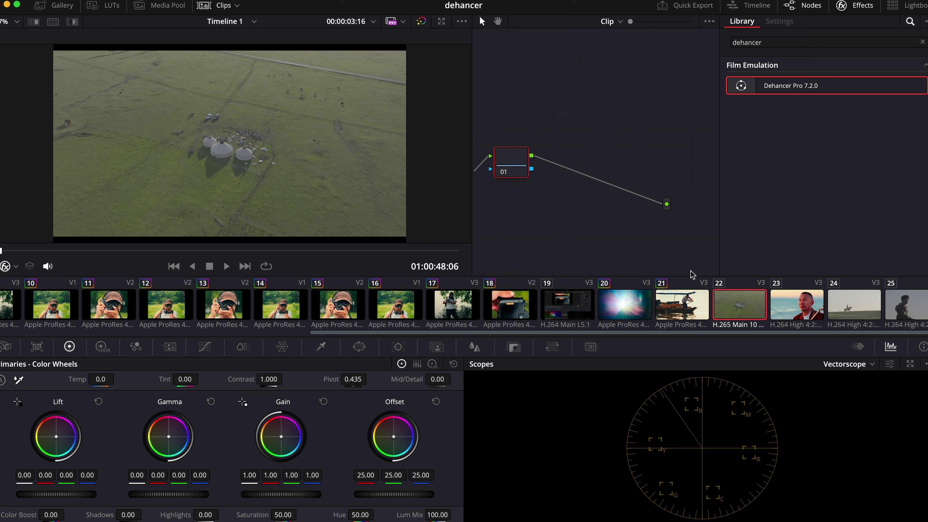
key("super+z")
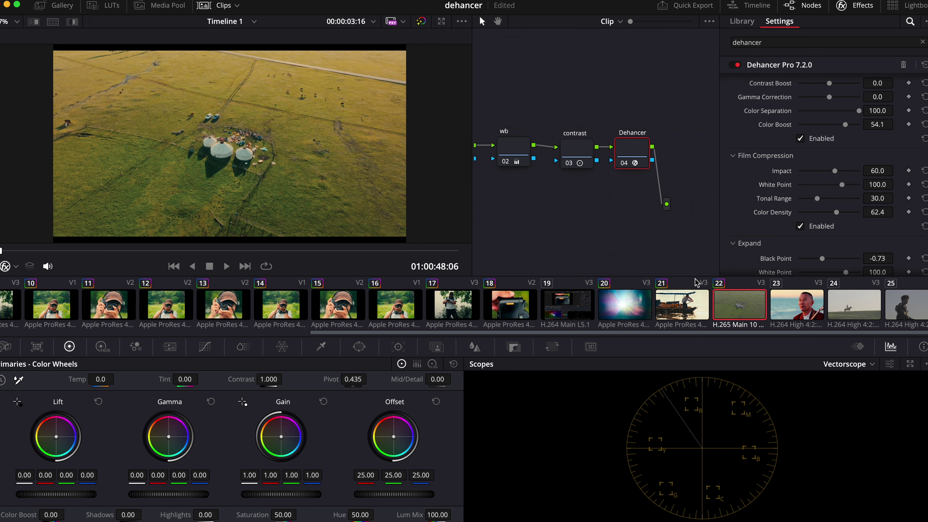
left_click(682, 306)
left_click(738, 307)
Reset the Dehancer Pro settings on the aerial clip and set the input Source to Choose Camera
scroll(772, 190, "up", 10)
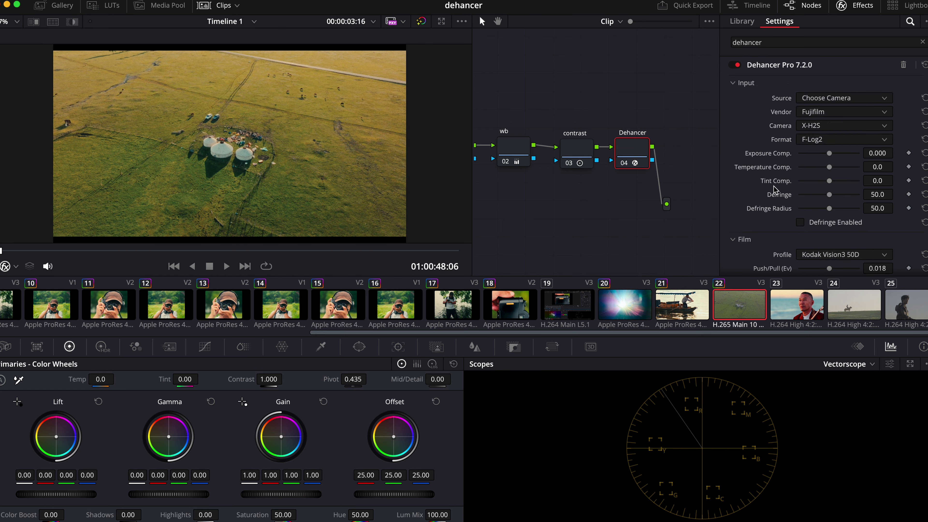
left_click(924, 65)
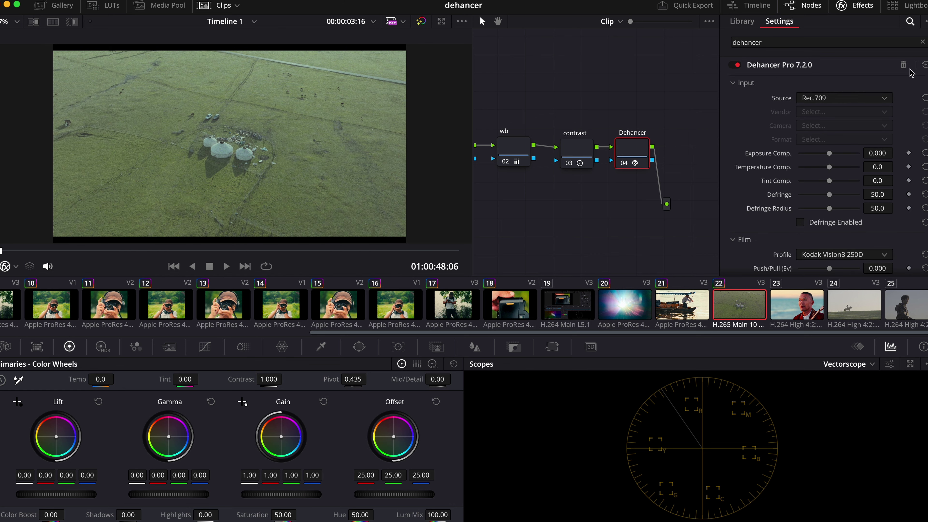
left_click(842, 99)
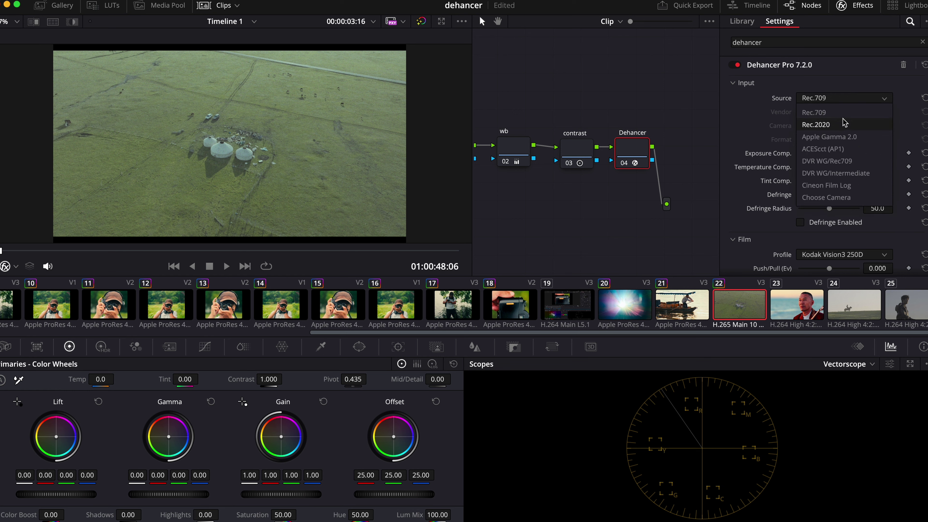
left_click(836, 198)
Set the Dehancer input to vendor DJI, camera Mavic 3 and format D-Log
left_click(847, 114)
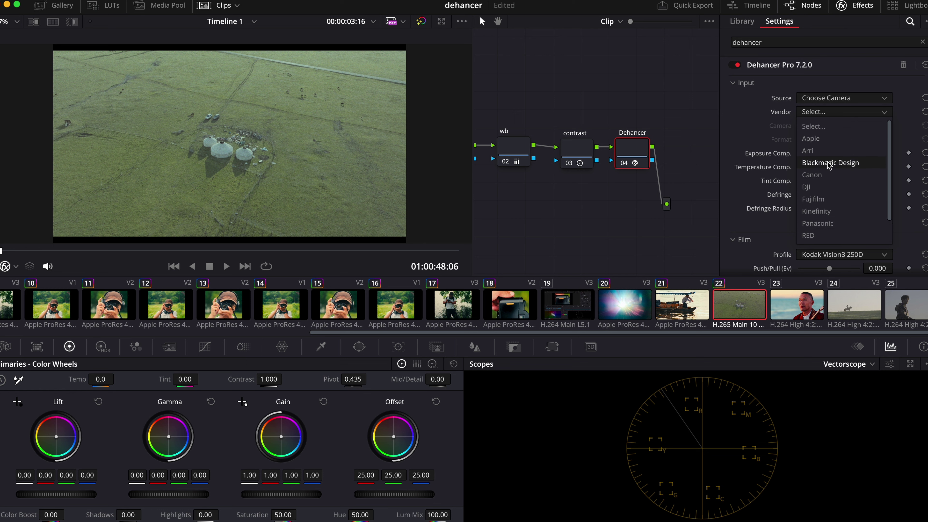
left_click(814, 187)
left_click(842, 128)
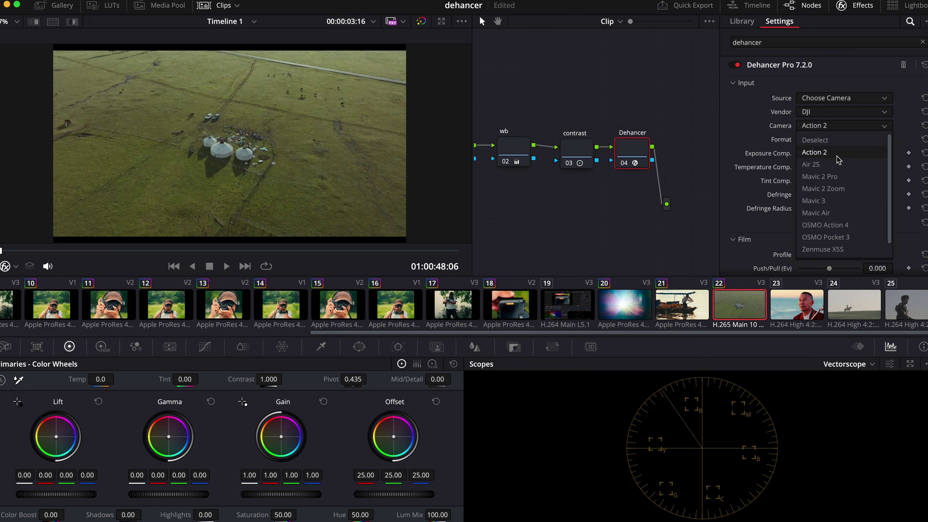
left_click(838, 201)
left_click(839, 129)
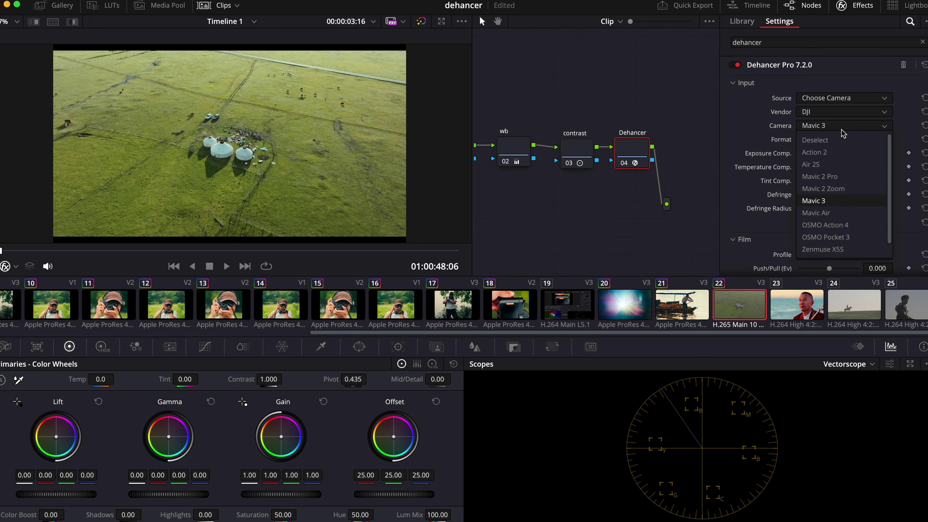
left_click(832, 202)
left_click(830, 140)
left_click(827, 167)
Choose Kodak Ektachrome E100 (2017) as the Film profile of the aerial clip
scroll(761, 169, "down", 5)
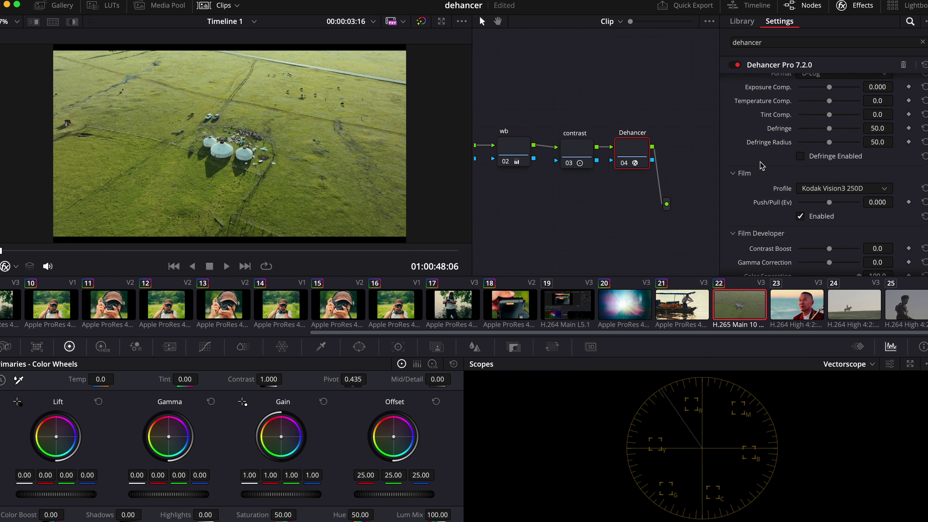
left_click(814, 155)
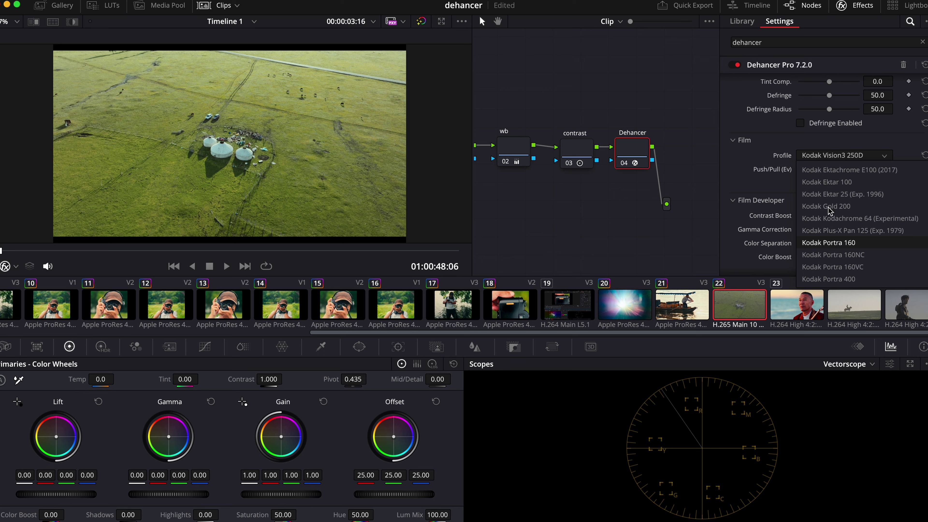
left_click(844, 170)
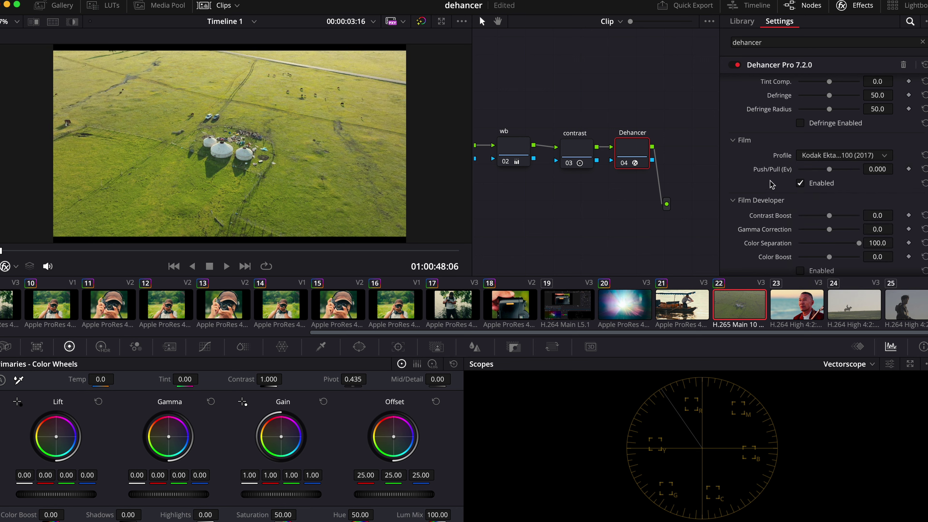
left_click(831, 159)
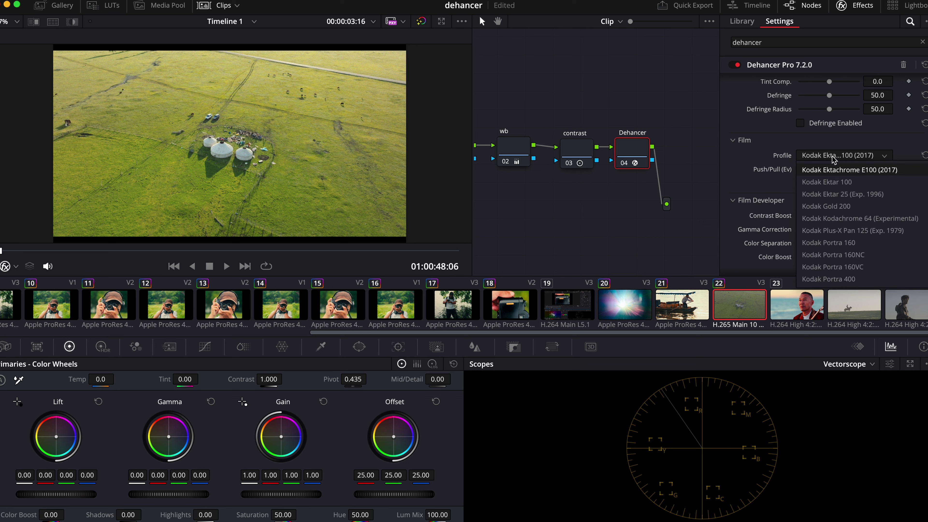
left_click(837, 171)
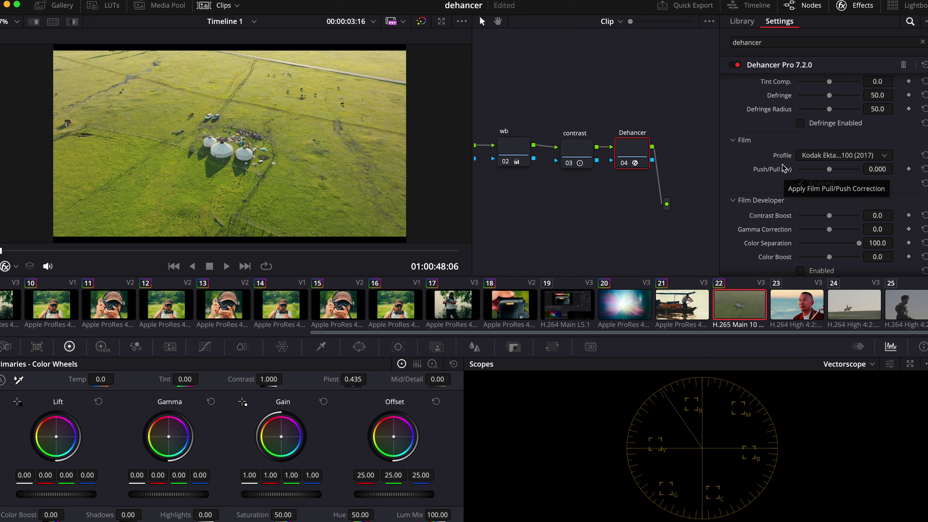
Try the Kodak 2383 Print Film profile in the Print settings and compare the image with Print disabled and enabled
scroll(764, 167, "down", 5)
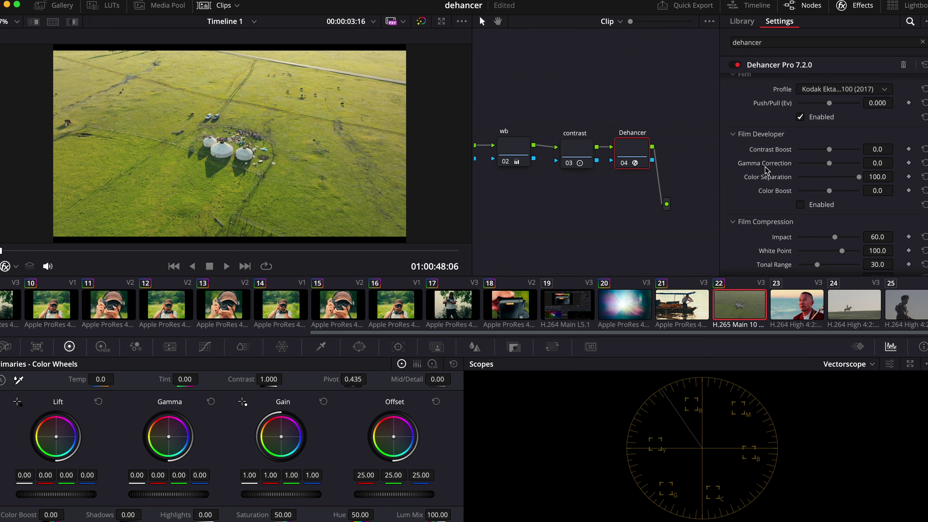
scroll(765, 169, "down", 5)
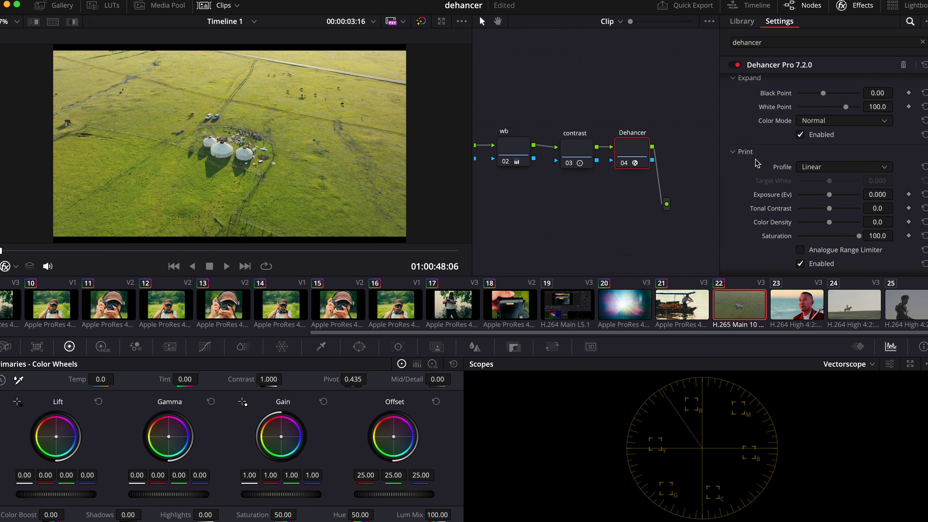
scroll(754, 150, "down", 2)
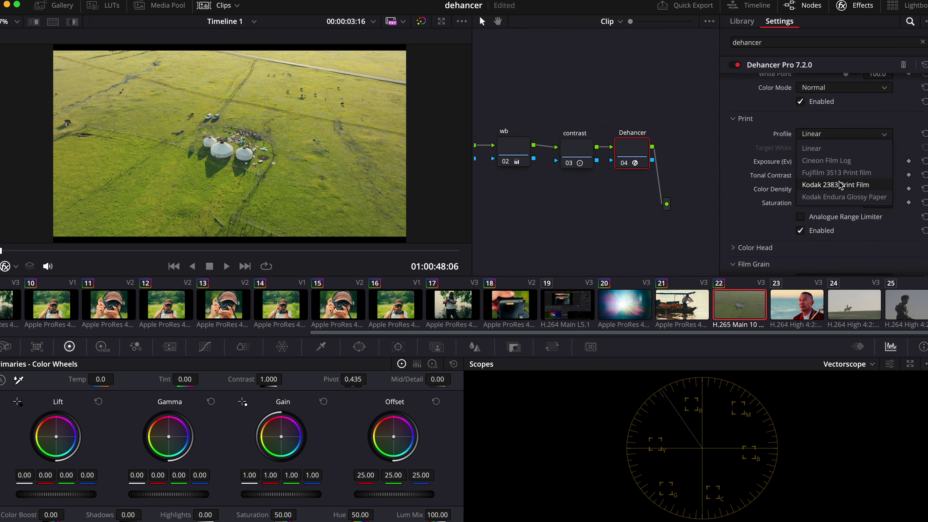
left_click(841, 185)
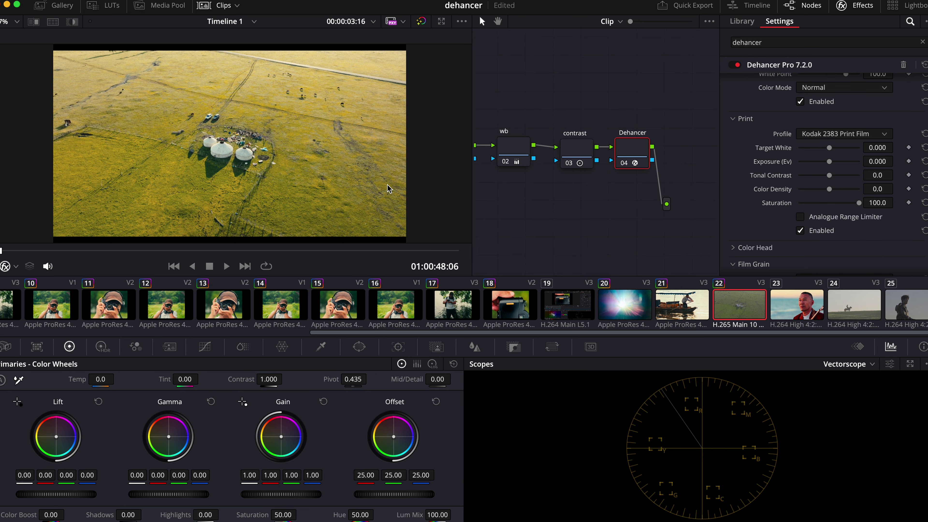
scroll(230, 205, "up", 3)
left_click(11, 21)
left_click(22, 128)
left_click(799, 231)
left_click(804, 231)
Set the Print profile to Kodak Endura Glossy Paper
left_click(821, 134)
left_click(841, 198)
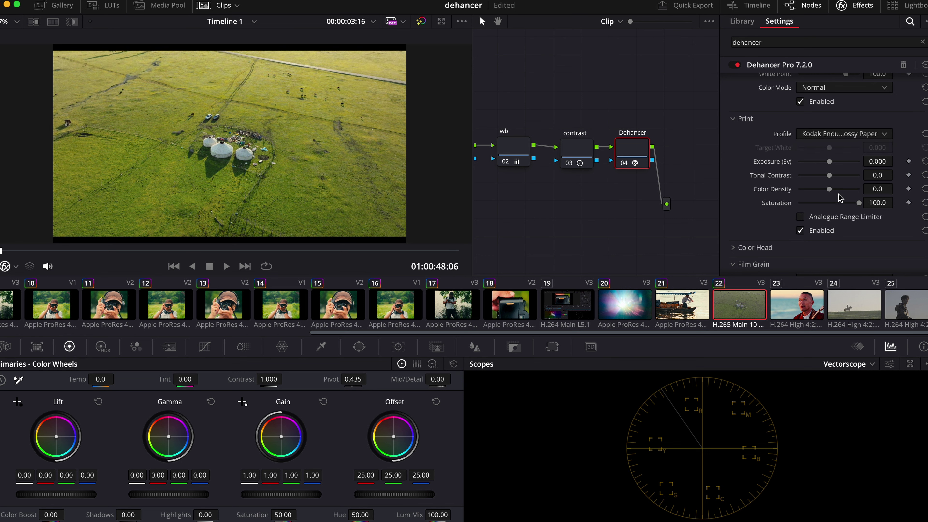
left_click(809, 135)
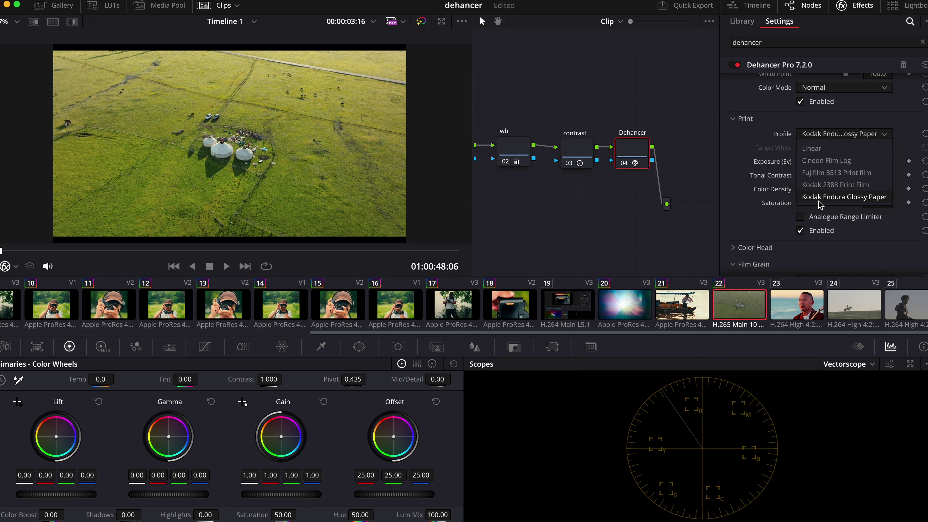
left_click(592, 187)
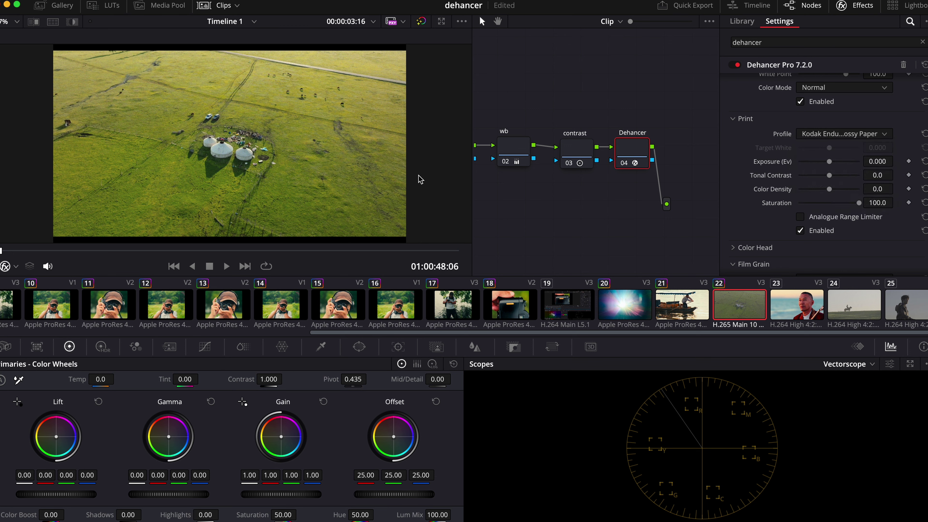
scroll(635, 176, "left", 2)
scroll(527, 177, "left", 2)
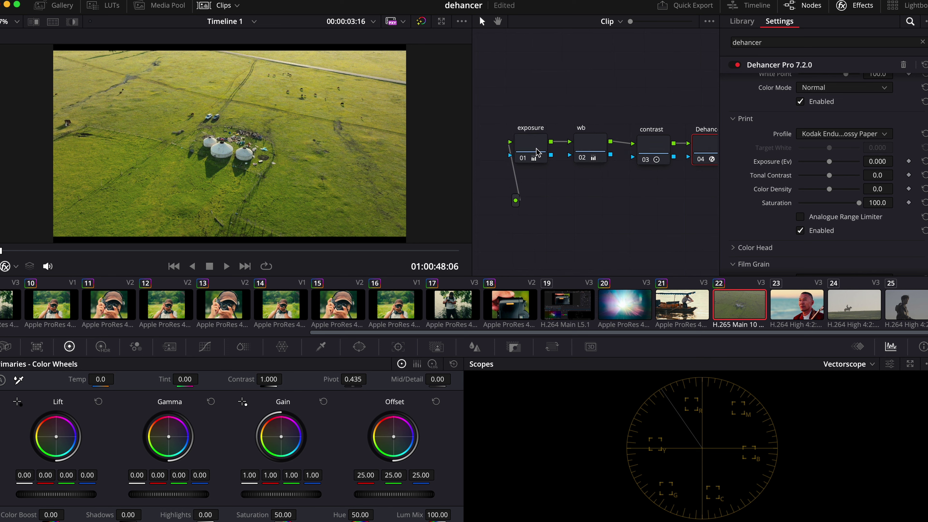
left_click(536, 151)
scroll(680, 178, "right", 2)
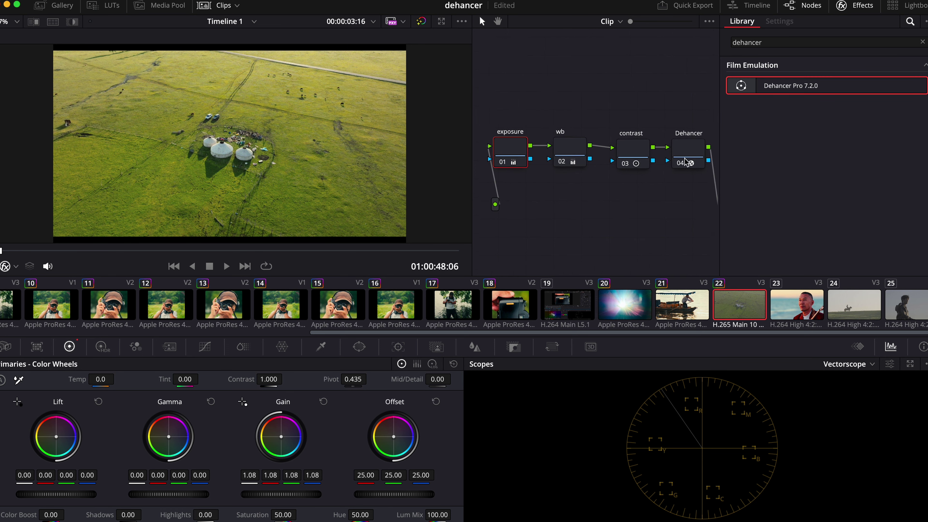
Disable Film Grain on the Dehancer node, checking its effect on the tents up close
left_click(699, 152)
scroll(787, 159, "down", 5)
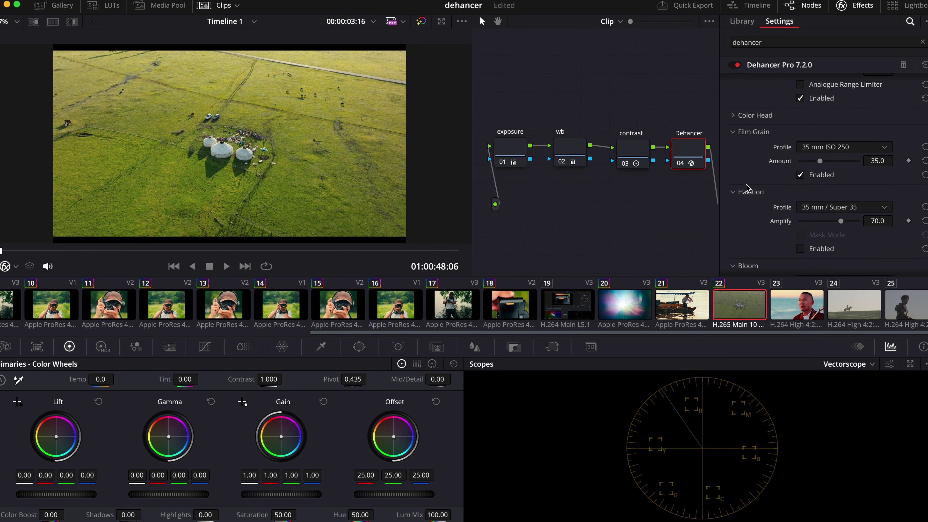
scroll(745, 183, "down", 2)
left_click(800, 143)
scroll(378, 164, "up", 5)
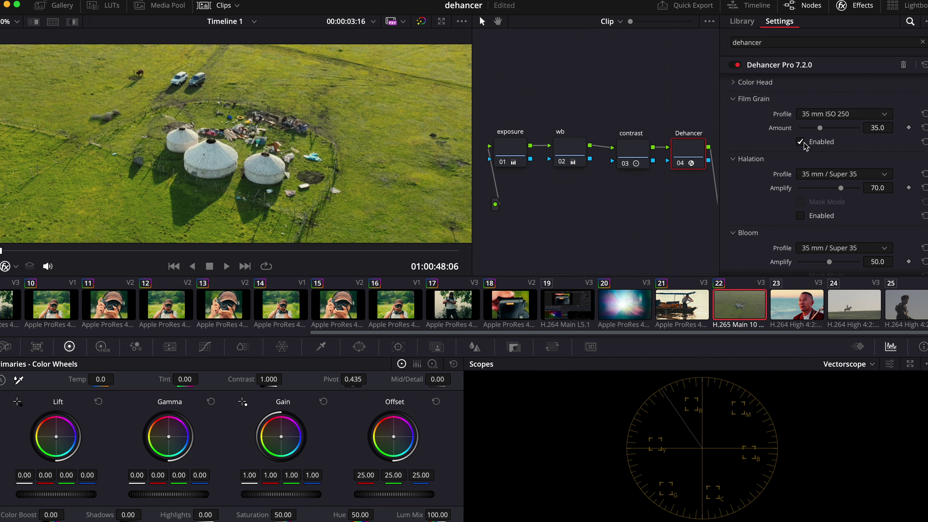
left_click(17, 21)
left_click(22, 36)
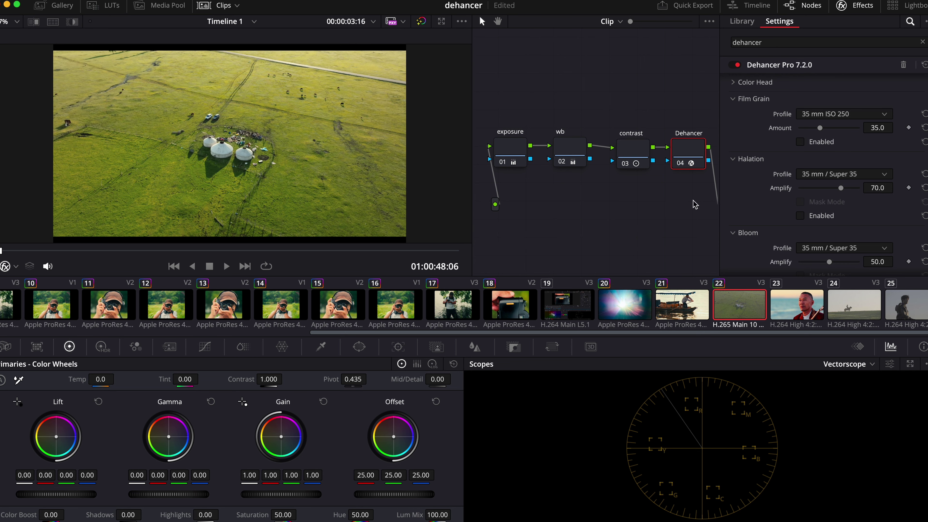
Enable Halation and Bloom in the Dehancer settings
left_click(798, 218)
scroll(800, 221, "down", 3)
left_click(800, 224)
scroll(787, 221, "down", 2)
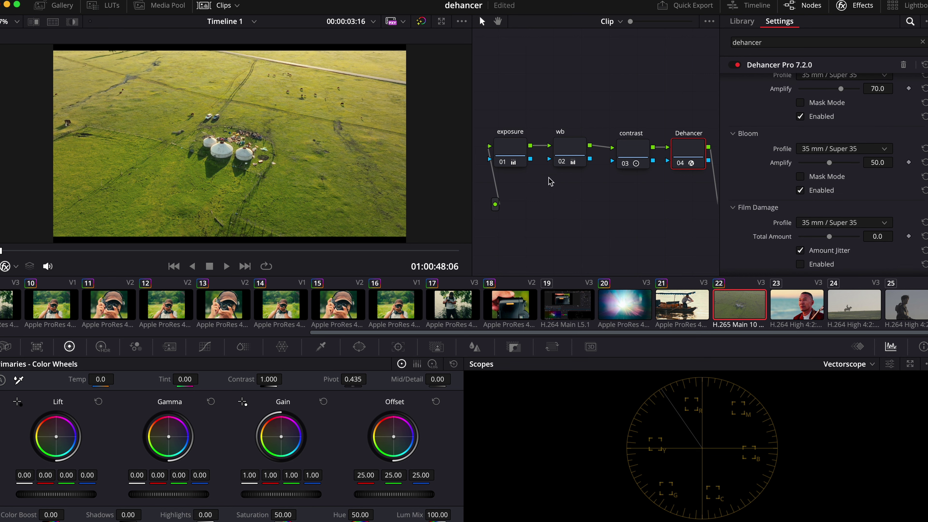
Set the exposure node's Gain to about 1.09 and the wb node's Offset to about 21.68, 24.31 and 19.28
left_click(516, 153)
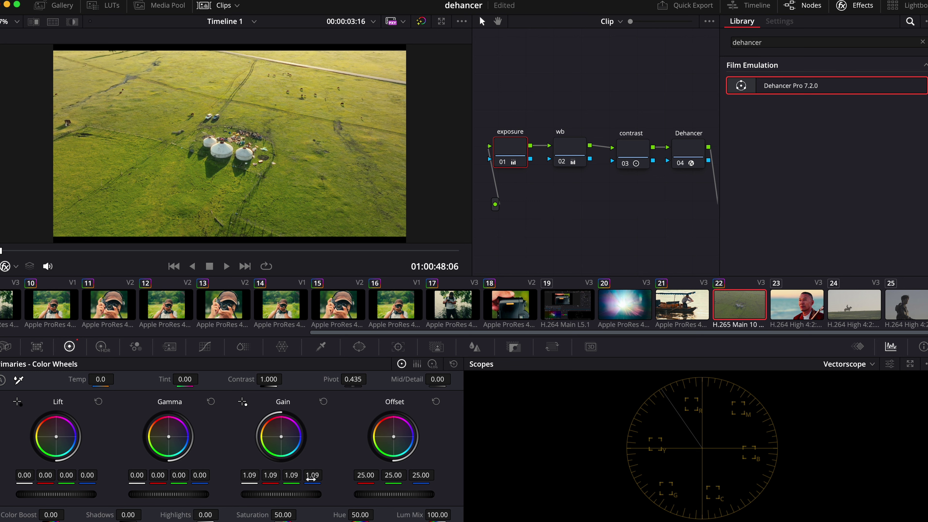
left_click(574, 151)
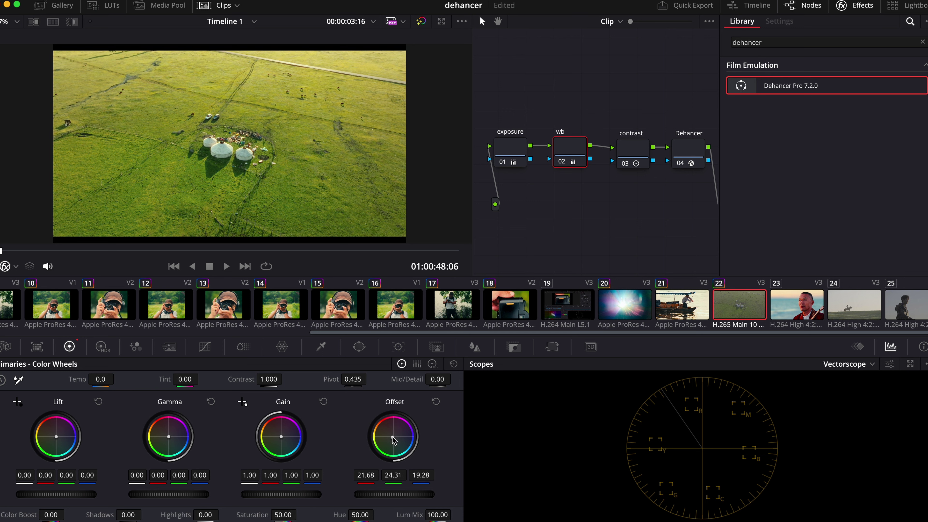
Lower the Contrast to about 0.908 on the contrast node, checking the tents up close
left_click(632, 153)
scroll(241, 168, "up", 5)
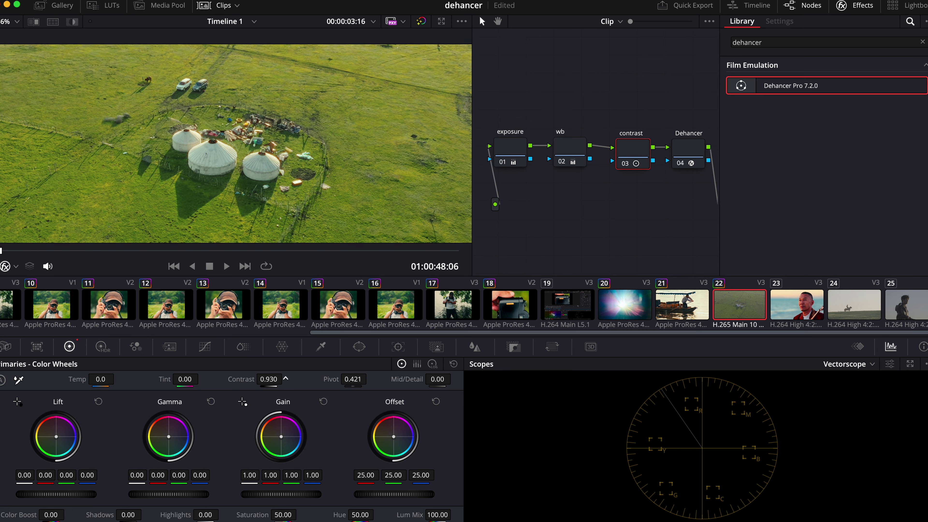
left_click(16, 22)
left_click(37, 41)
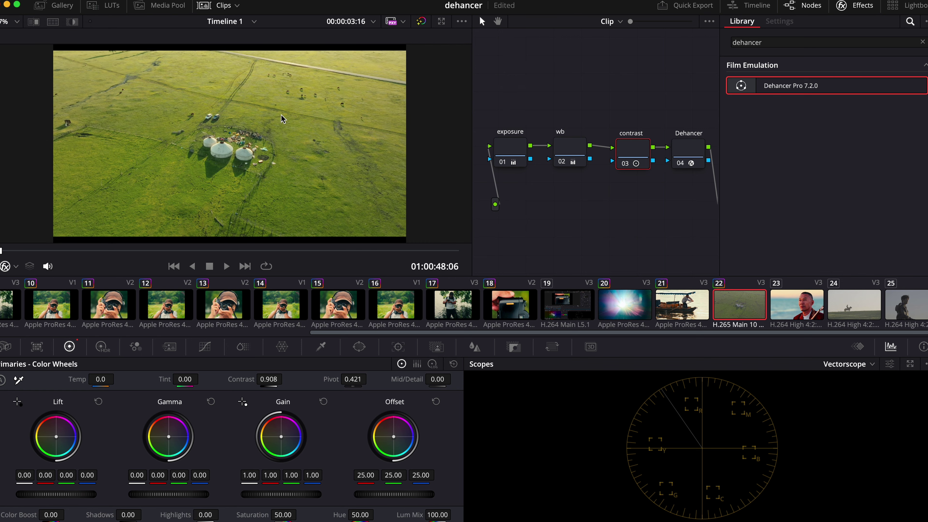
Enable Film Compression on the Dehancer node with Tonal Range at about 32.1 and Color Density at about 66.9
left_click(681, 154)
scroll(765, 172, "down", 5)
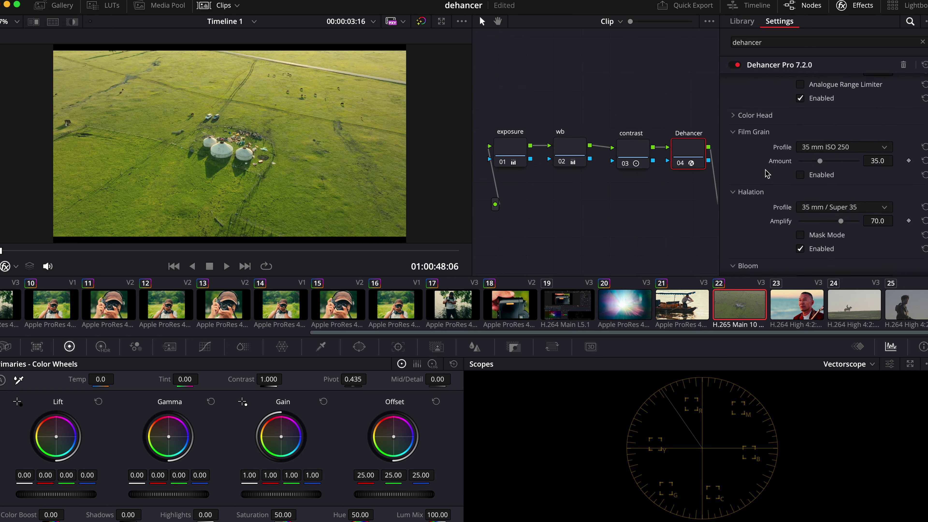
scroll(765, 171, "up", 6)
scroll(751, 168, "down", 1)
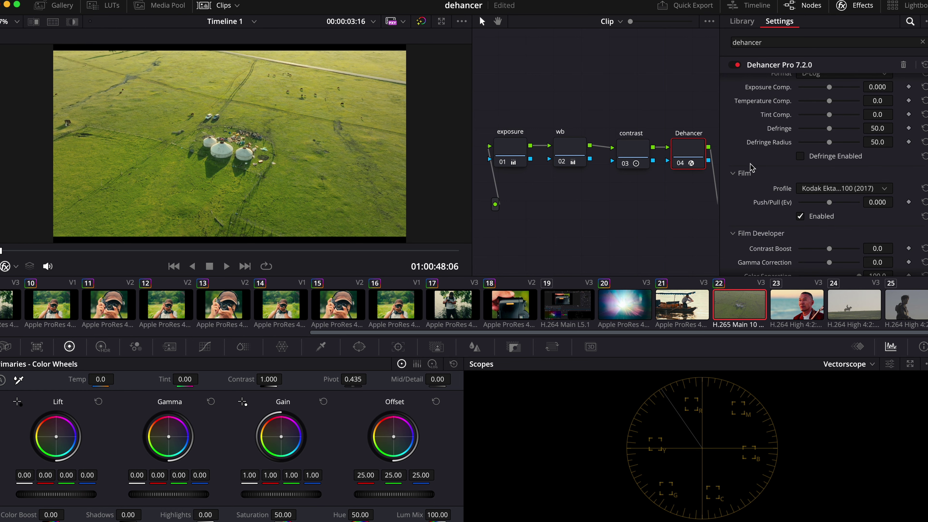
scroll(754, 166, "down", 4)
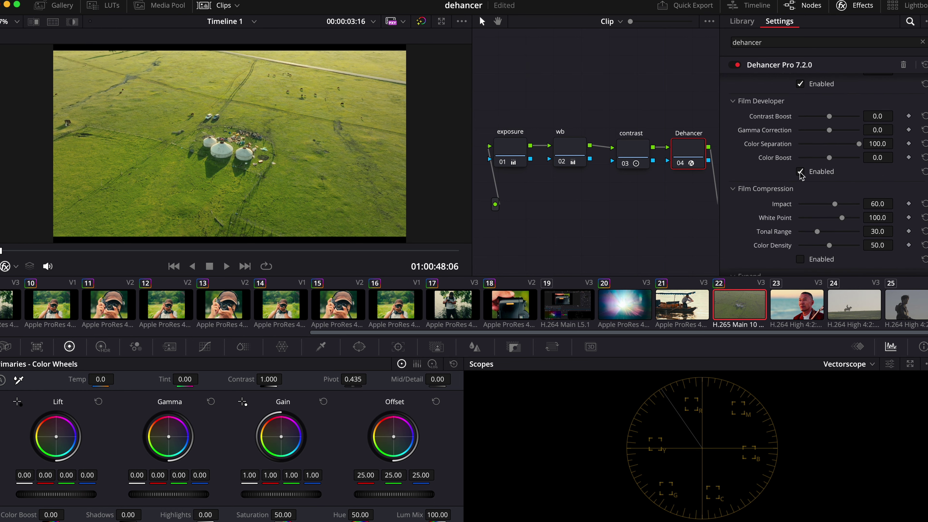
left_click(800, 259)
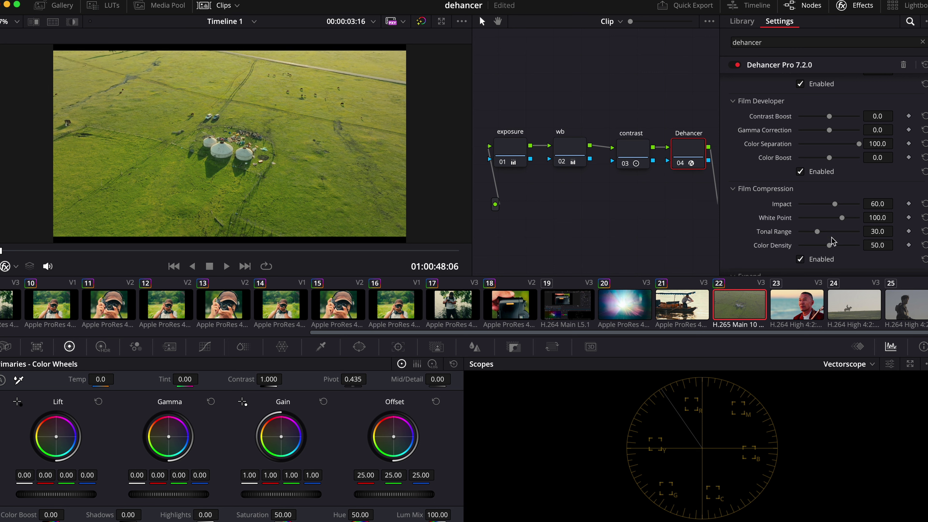
mouse_move(829, 245)
left_mouse_down()
mouse_move(842, 245)
mouse_move(820, 238)
left_mouse_up()
Set the Film Developer Color Boost to 45, the input Temperature Comp. to about 4.6 and Tint Comp. to about 2.8, checking the aerial clip full screen
left_click_drag(829, 156, 842, 162)
scroll(831, 151, "up", 5)
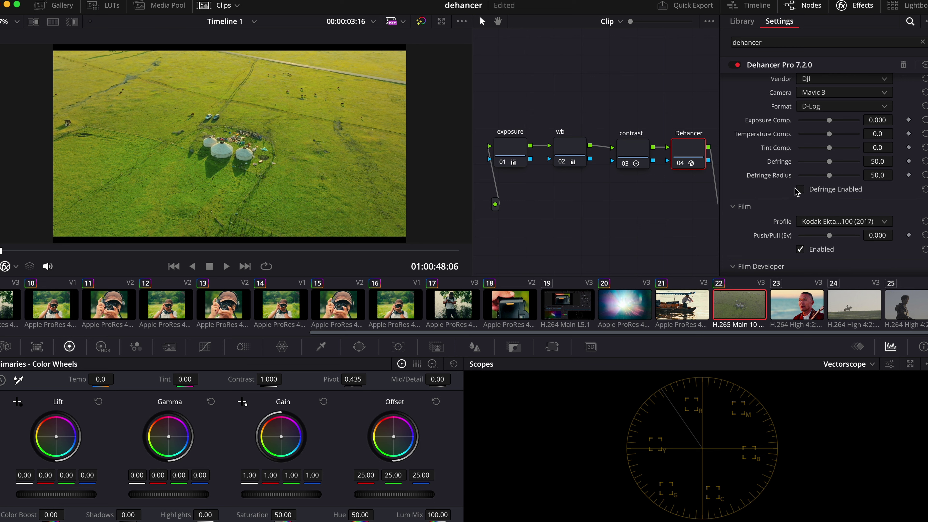
left_click_drag(830, 151, 832, 140)
scroll(808, 226, "down", 5)
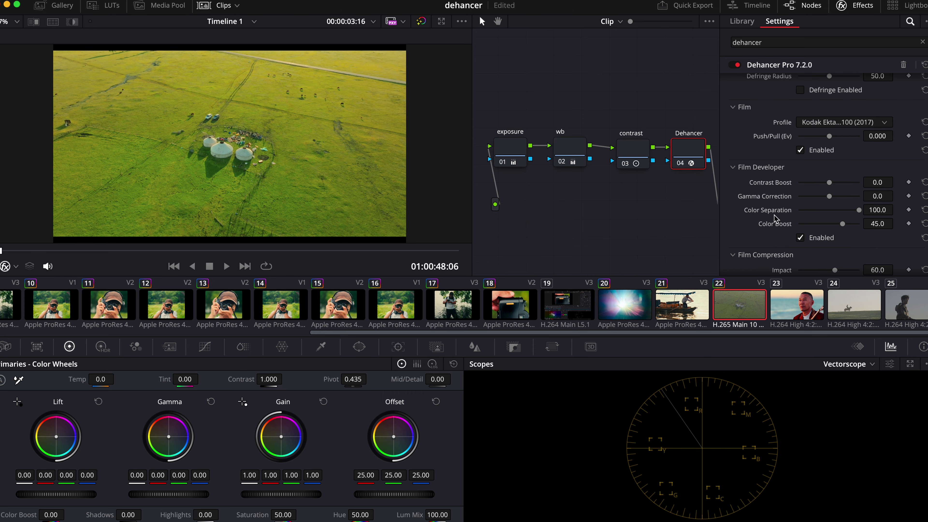
key("super+f")
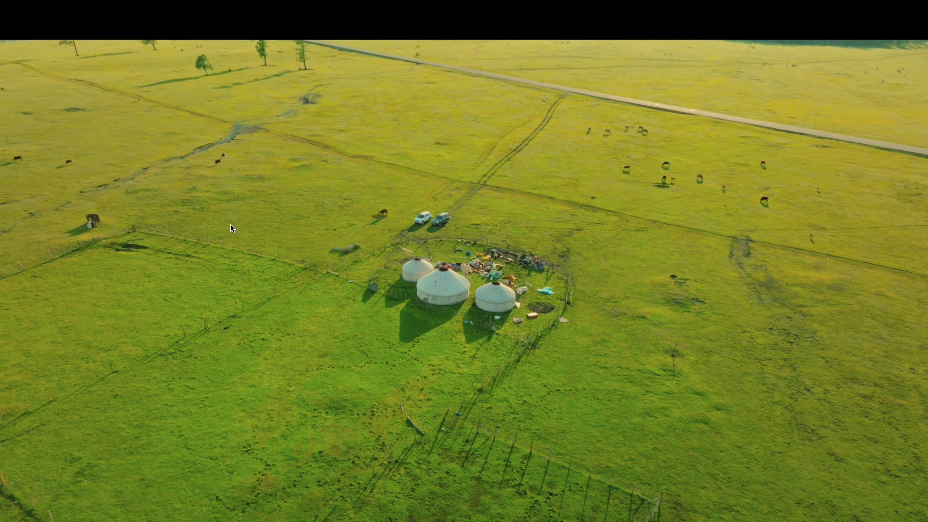
key("super+f")
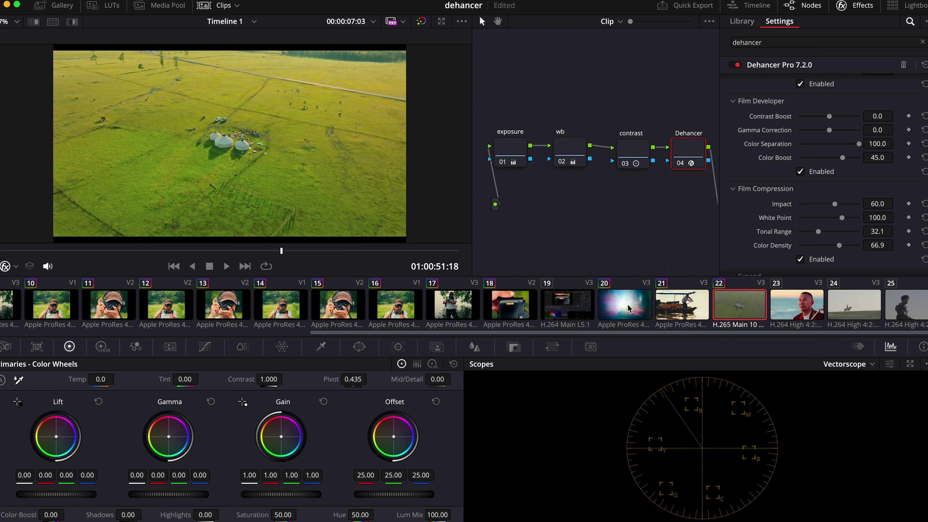
Apply the aerial clip's node tree to clip 23, the seaside portrait, and reset its contrast node's grade
left_click(792, 315)
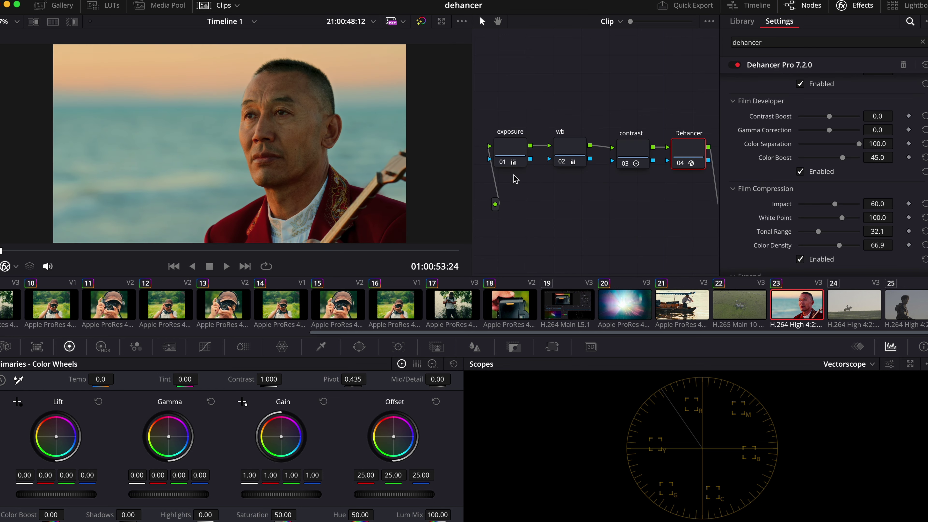
right_click(640, 153)
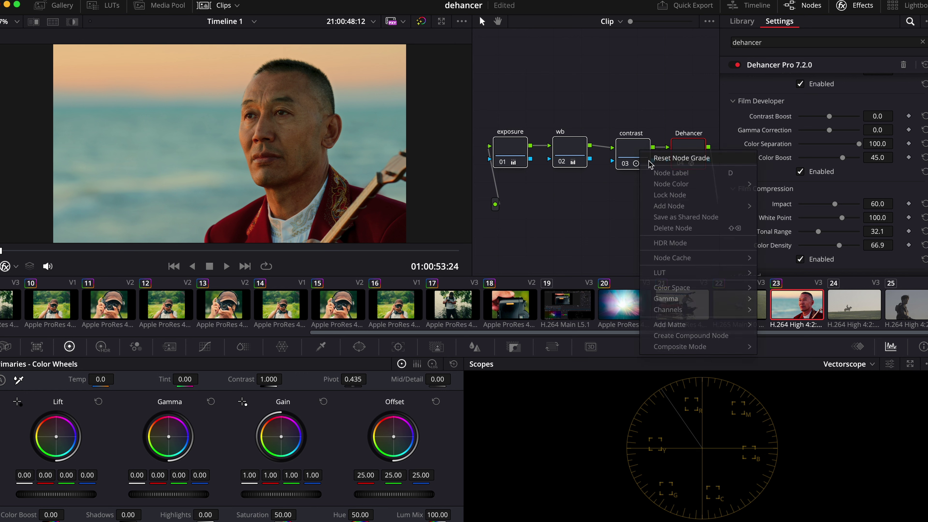
left_click(672, 305)
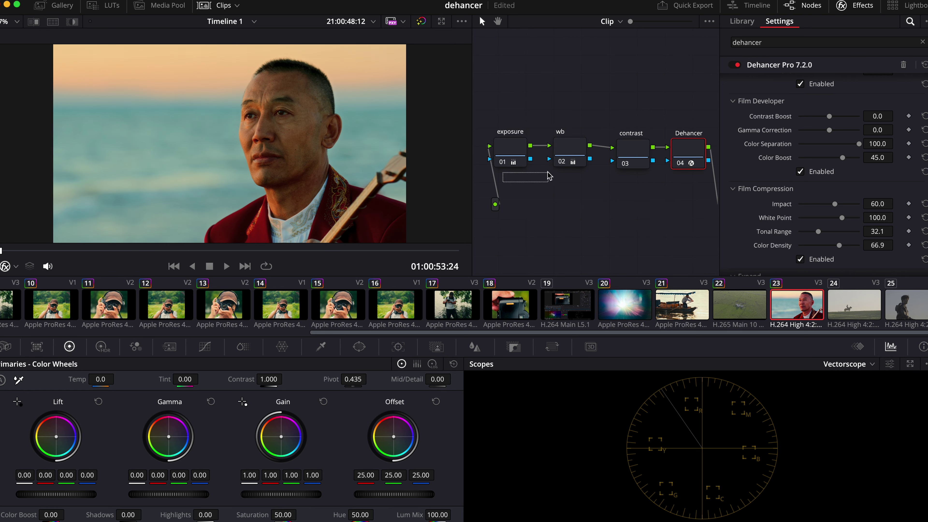
Set the portrait clip's Dehancer input camera to Sony Alpha 7S III with the S-Log3 S-Gamut3.Cine format
scroll(766, 166, "up", 5)
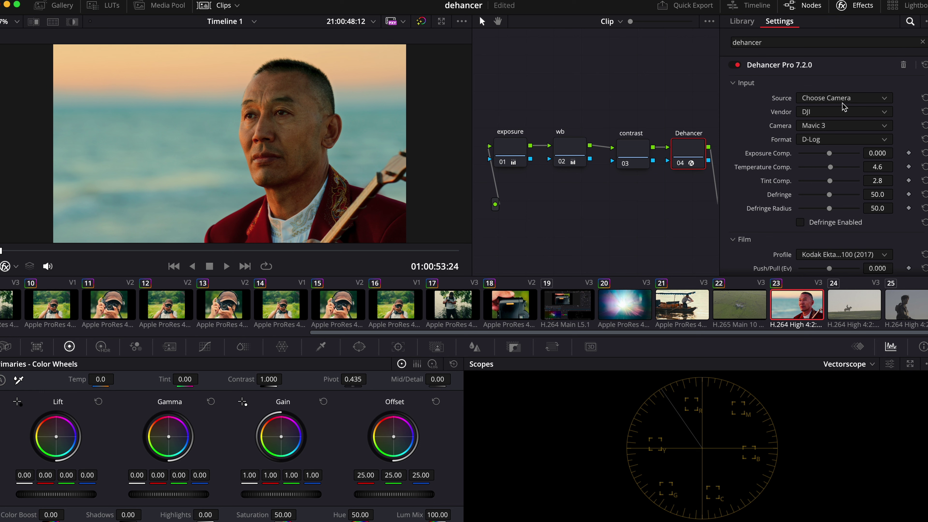
left_click(844, 125)
left_click(840, 156)
left_click(836, 112)
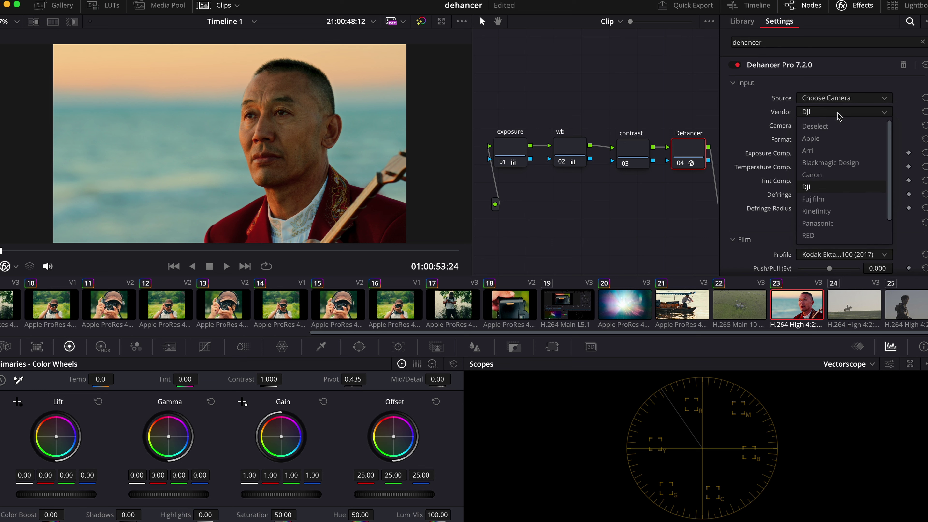
left_click(818, 234)
left_click(819, 128)
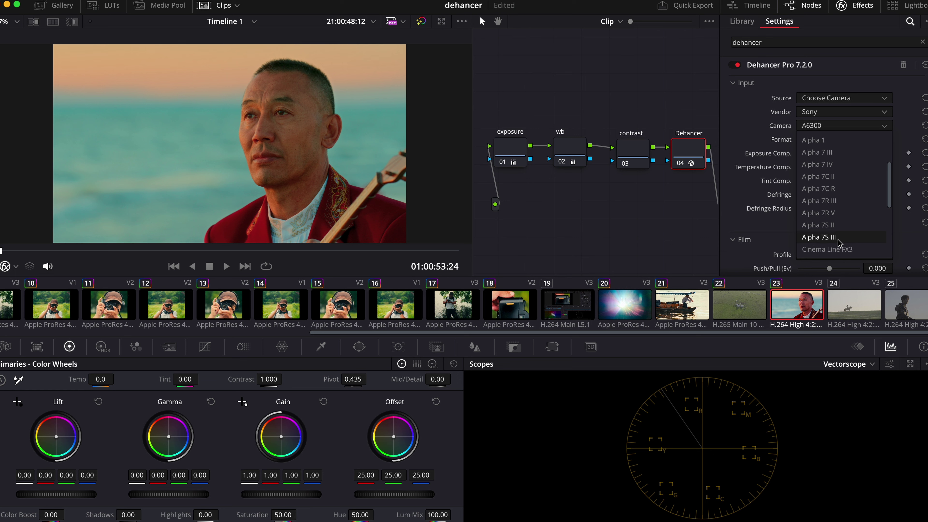
left_click(840, 237)
left_click(848, 139)
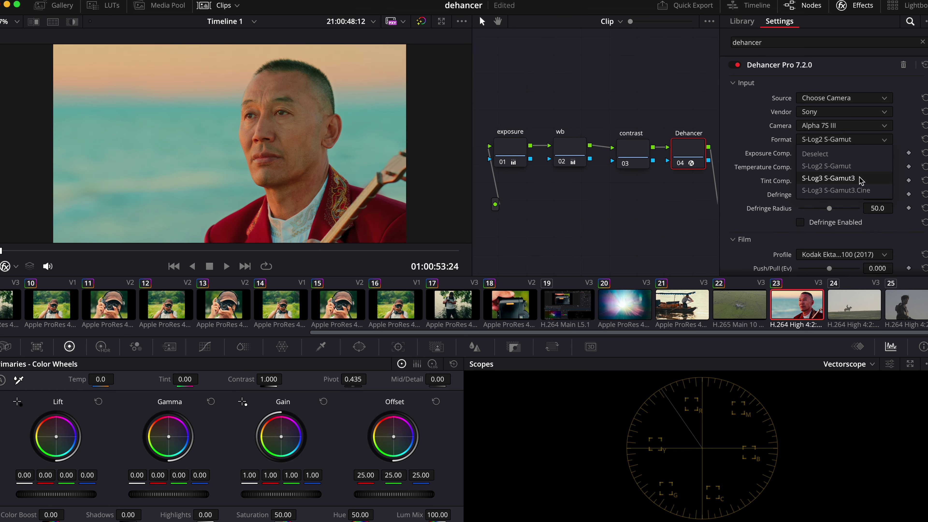
left_click(863, 191)
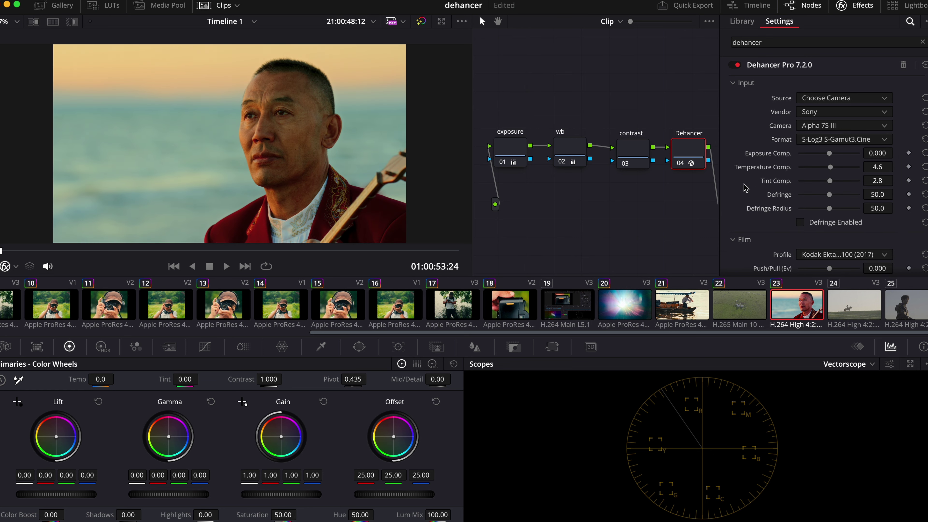
Change the portrait clip's Film profile to Kodak Vision3 250D
scroll(768, 187, "down", 4)
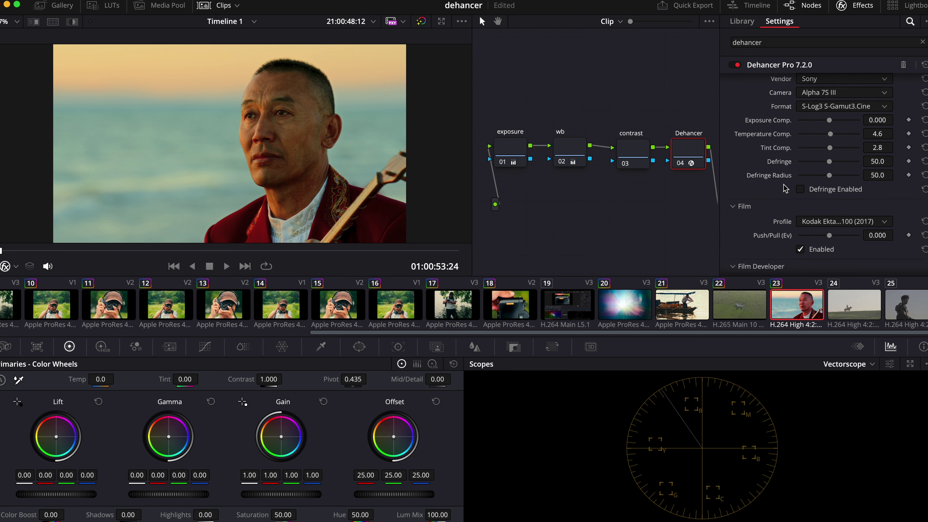
scroll(769, 188, "down", 2)
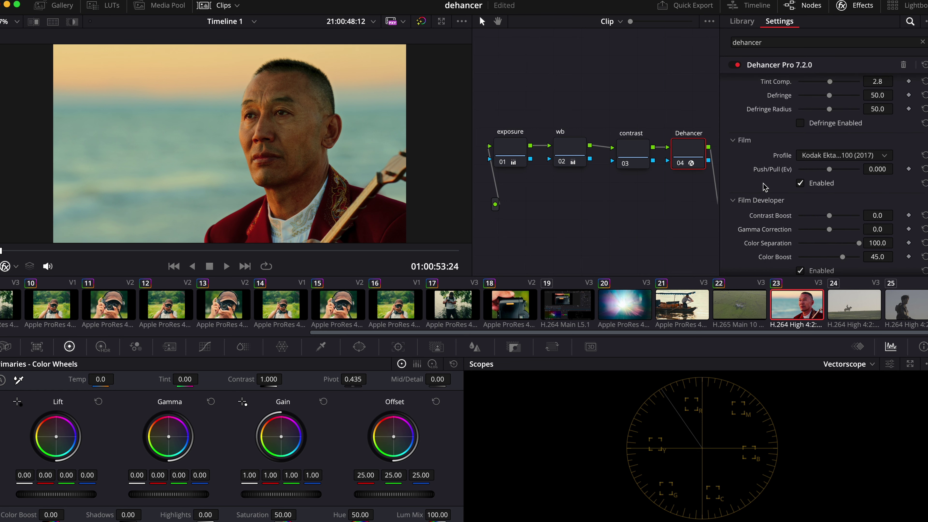
left_click(810, 159)
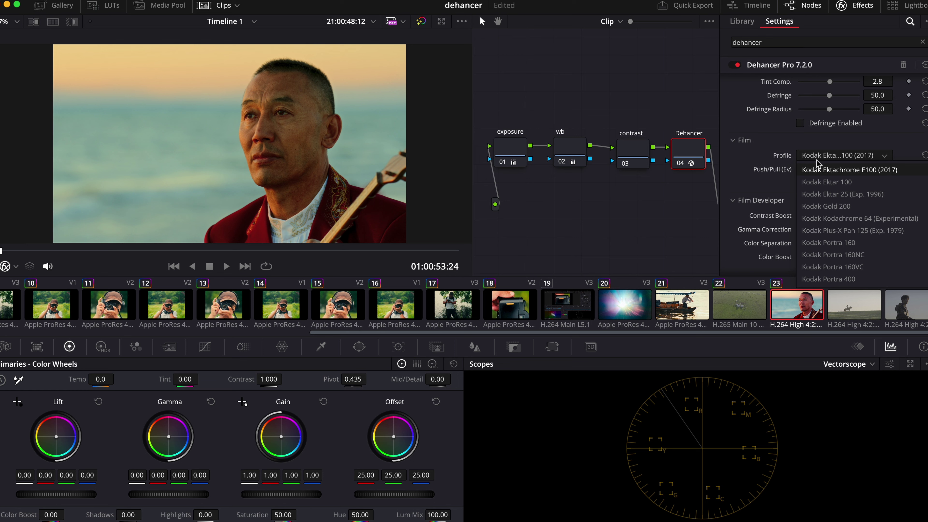
scroll(869, 230, "down", 3)
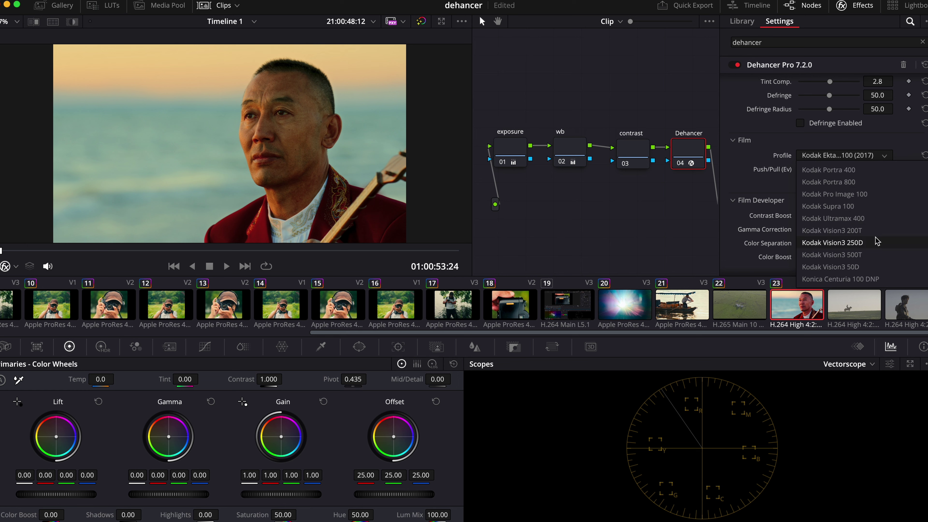
left_click(875, 242)
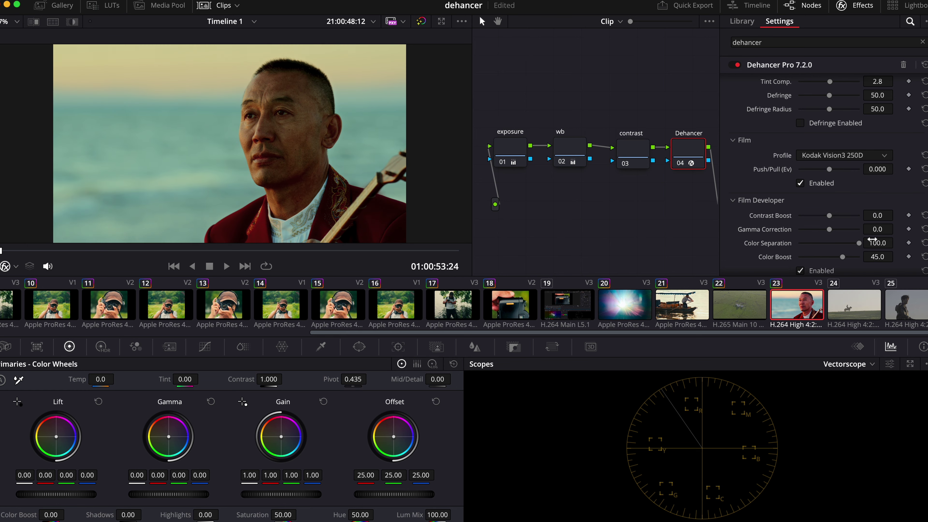
Change the Print profile to Kodak 2383 Print Film and raise its Color Density to about 32.1
scroll(772, 221, "down", 10)
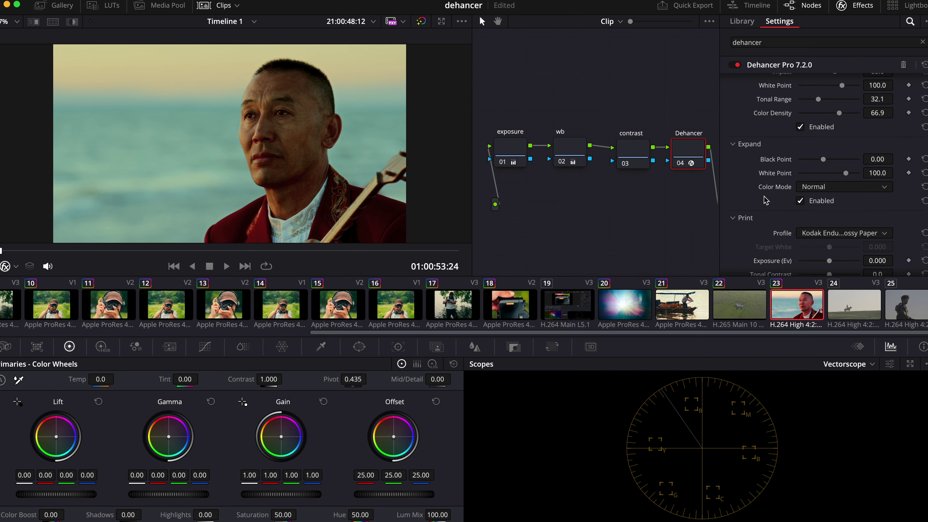
left_click(842, 232)
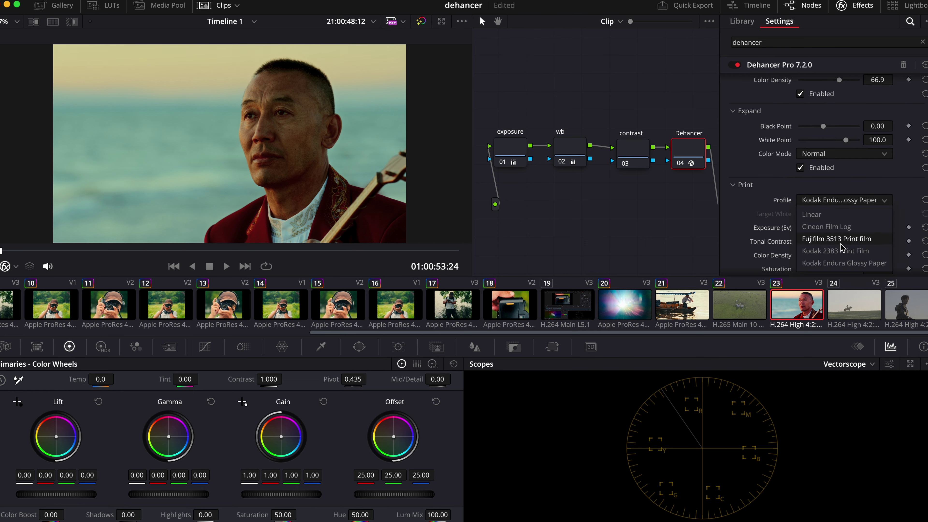
left_click(841, 245)
scroll(841, 249, "down", 2)
scroll(759, 208, "down", 2)
scroll(759, 199, "up", 4)
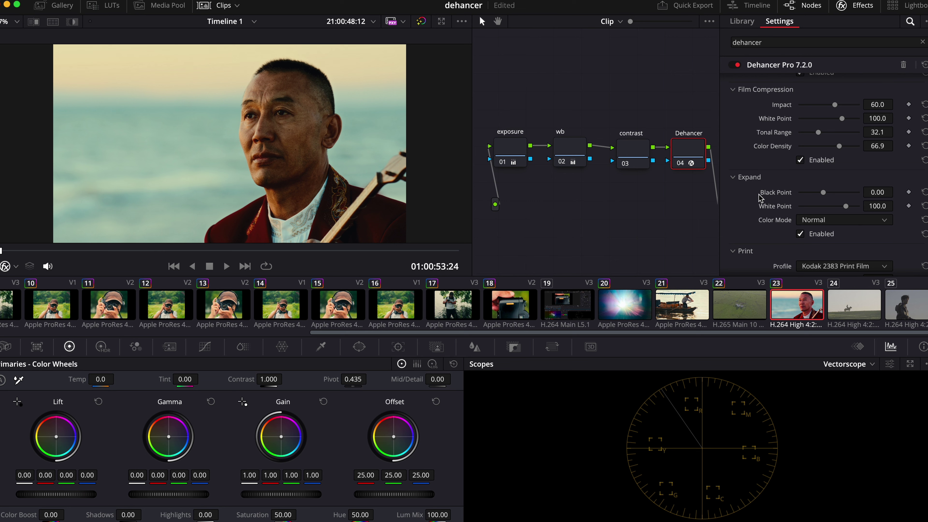
scroll(761, 201, "down", 3)
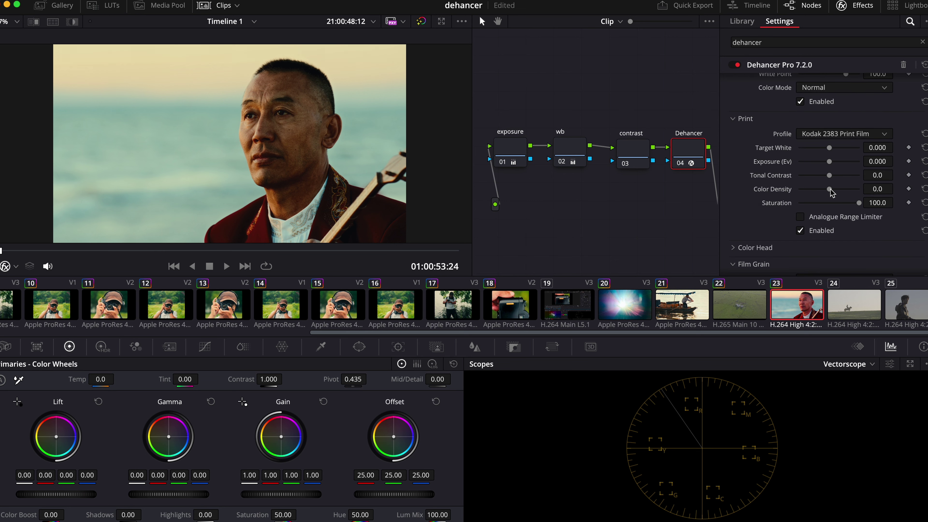
left_click_drag(830, 189, 840, 191)
Set the input's Exposure Comp. to about 0.468, Temperature Comp. to 13.8, Tint Comp. to 8.3 and Defringe to 53.2
scroll(836, 191, "up", 10)
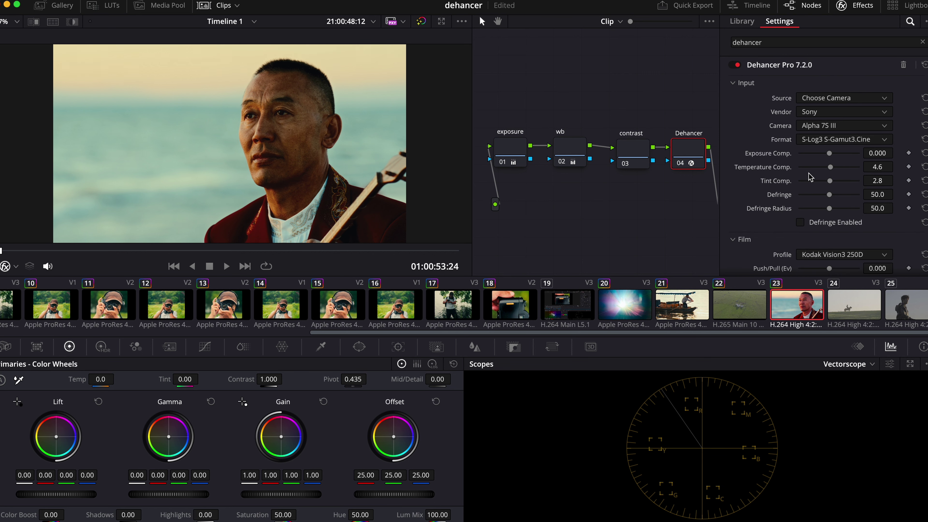
left_click_drag(830, 154, 832, 155)
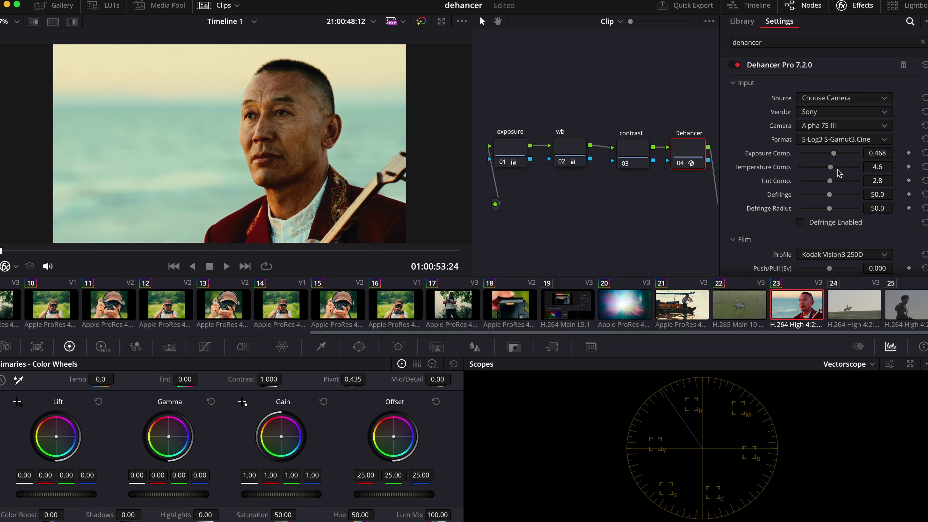
left_click(506, 158)
left_click(681, 153)
left_click_drag(832, 166, 835, 197)
Raise the Film Compression Tonal Range to about 52.3 and Color Density to about 70.7
scroll(803, 195, "down", 5)
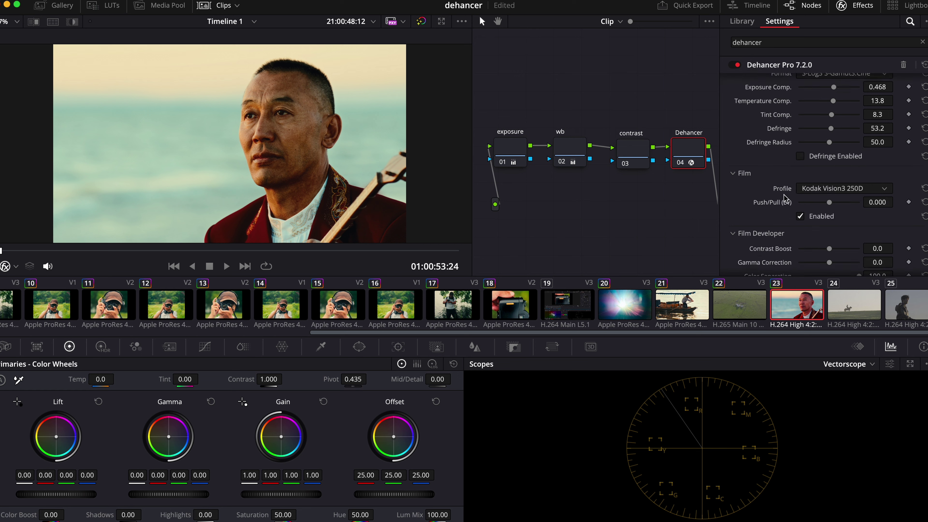
scroll(803, 197, "down", 7)
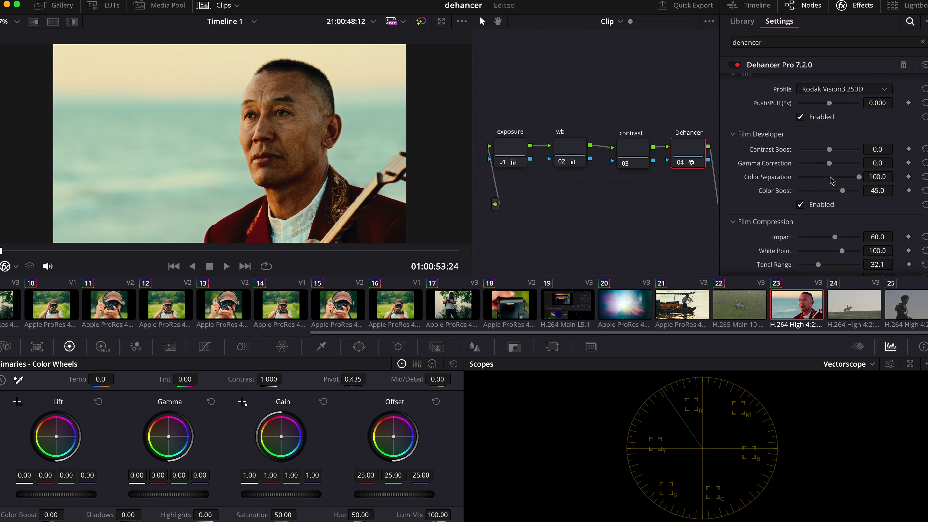
left_click_drag(818, 198, 843, 217)
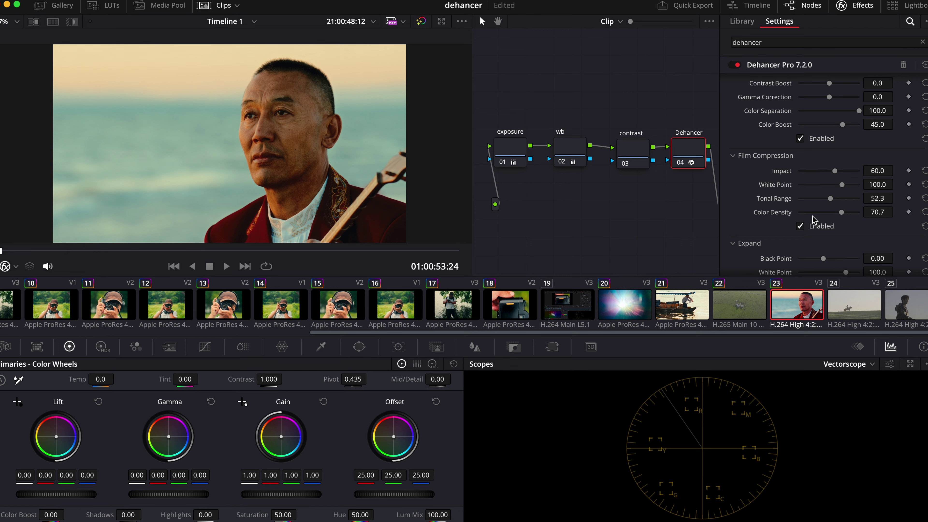
Raise the Film Developer Color Boost to about 50.5 and check the portrait full screen
scroll(817, 217, "up", 3)
left_click_drag(842, 190, 843, 193)
scroll(844, 199, "down", 2)
key("super+f")
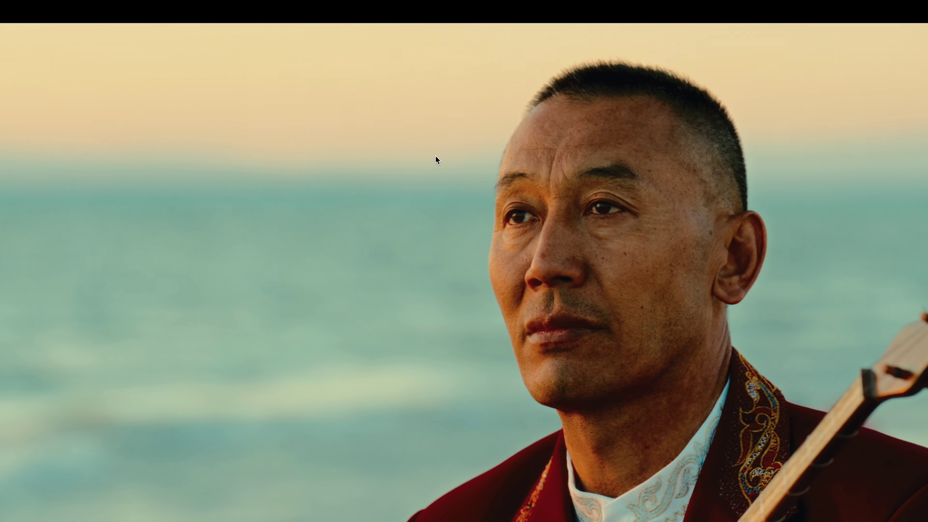
key("super+f")
Try a slight change to the Print Tonal Contrast and lower the Expand Black Point to about -0.73
scroll(772, 165, "down", 3)
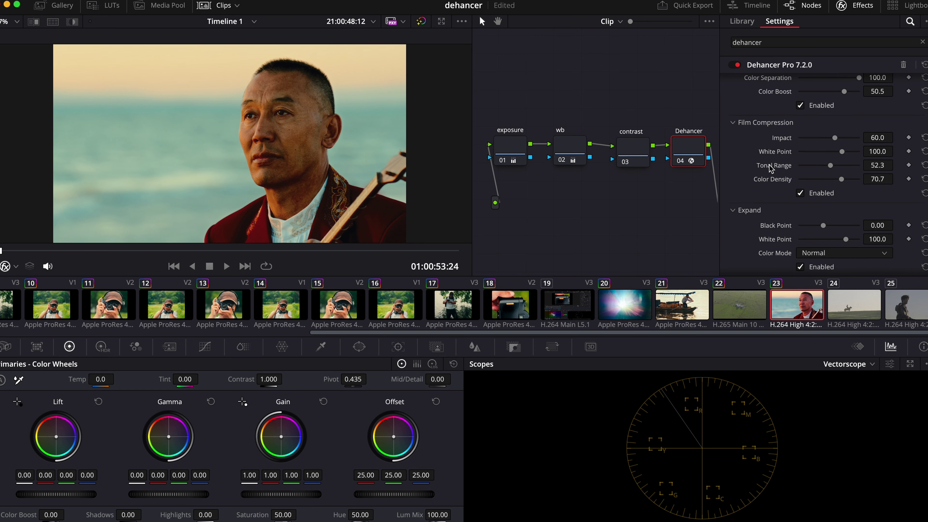
scroll(778, 172, "down", 3)
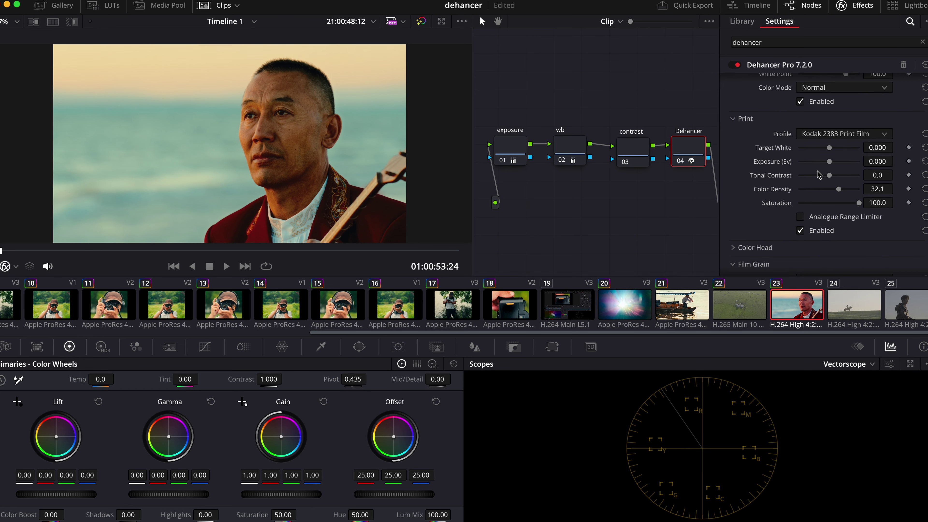
left_click_drag(832, 176, 830, 176)
scroll(783, 173, "up", 2)
left_click_drag(822, 126, 822, 129)
Raise the Print Tonal Contrast to 1.4 and the Film Compression White Point to about 100.8
scroll(777, 145, "up", 3)
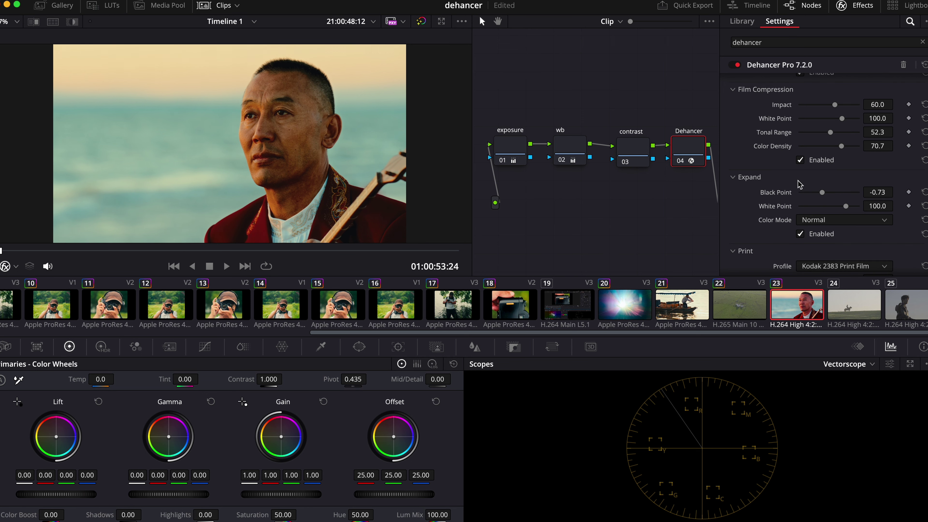
scroll(789, 183, "up", 2)
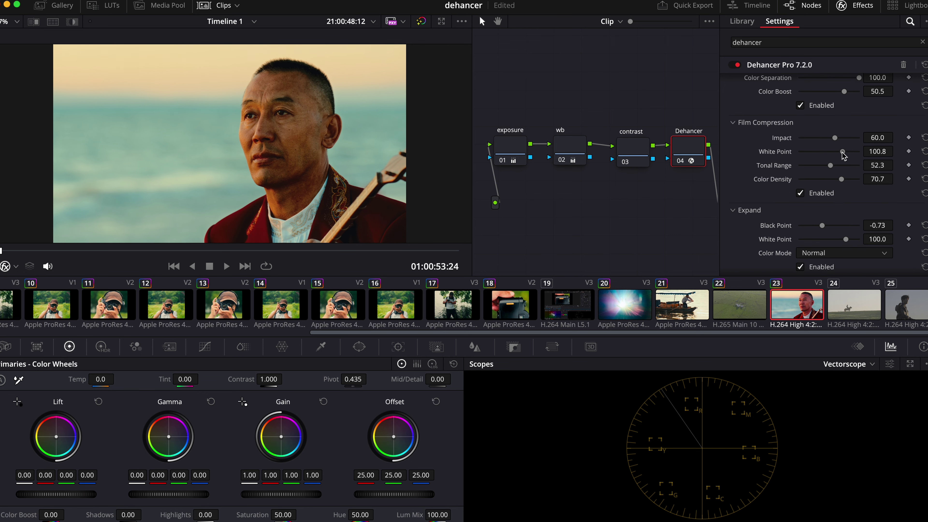
scroll(799, 165, "up", 3)
scroll(777, 144, "up", 5)
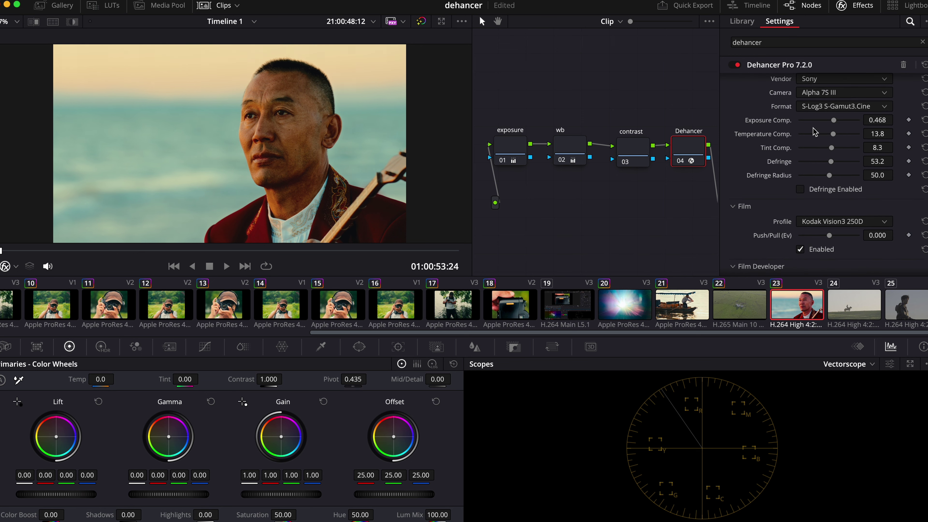
scroll(774, 145, "down", 10)
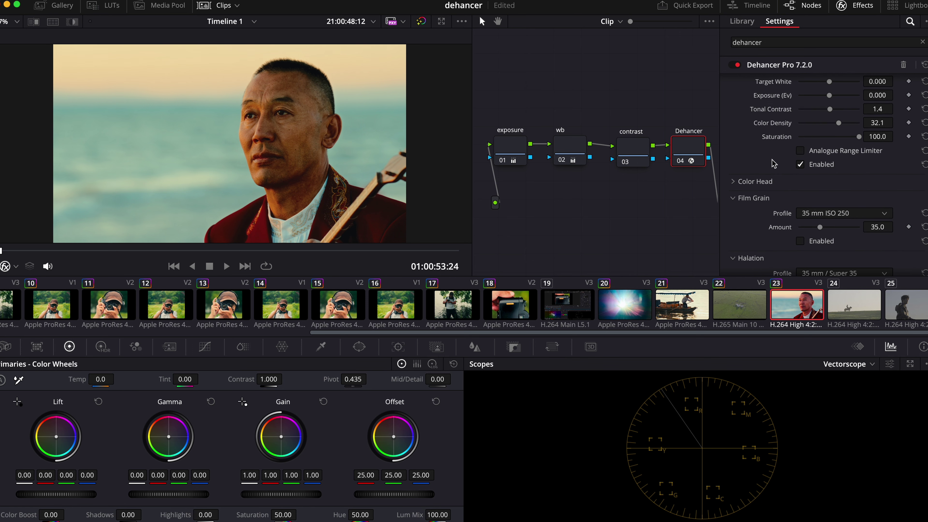
scroll(768, 165, "up", 3)
scroll(769, 158, "up", 1)
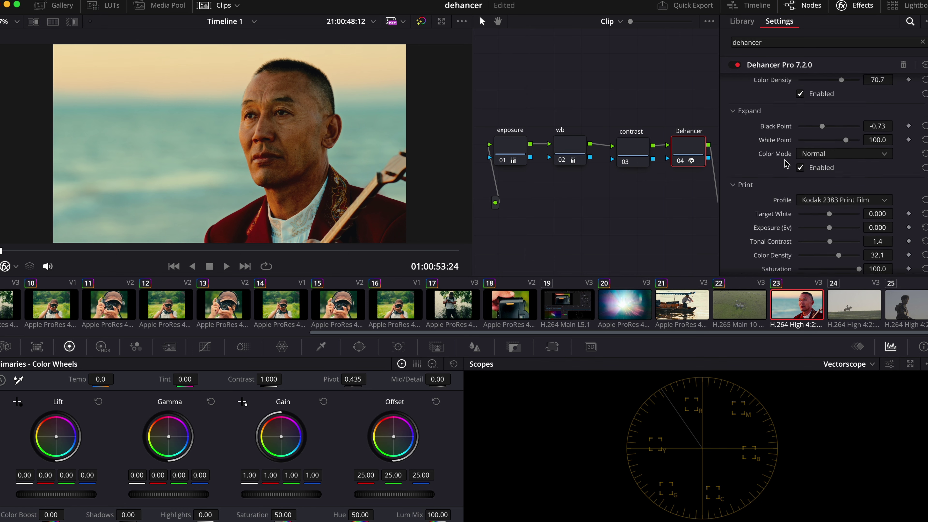
scroll(774, 171, "up", 1)
scroll(773, 169, "up", 5)
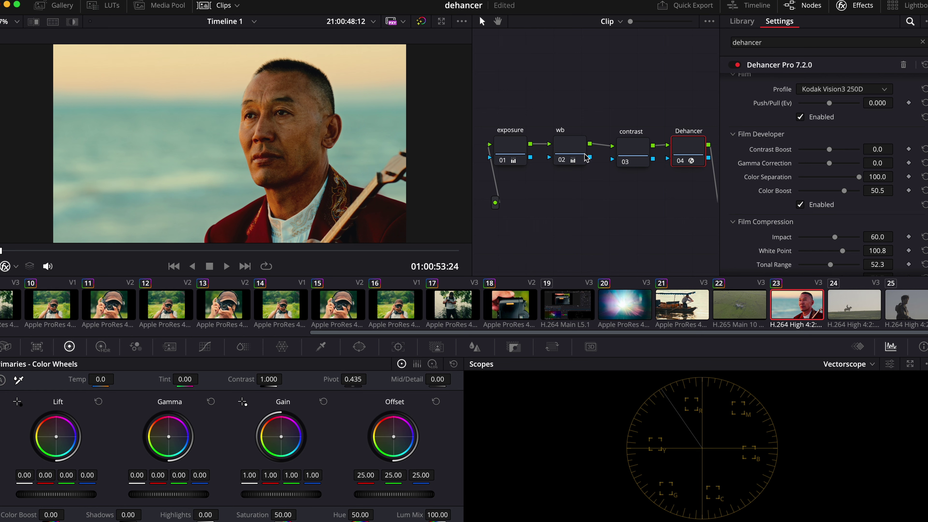
Fine-tune the wb node's Offset color balance to about 20.52 red, 24.09 green and 19.41 blue
left_click(561, 155)
double_click(394, 437)
key("super+z")
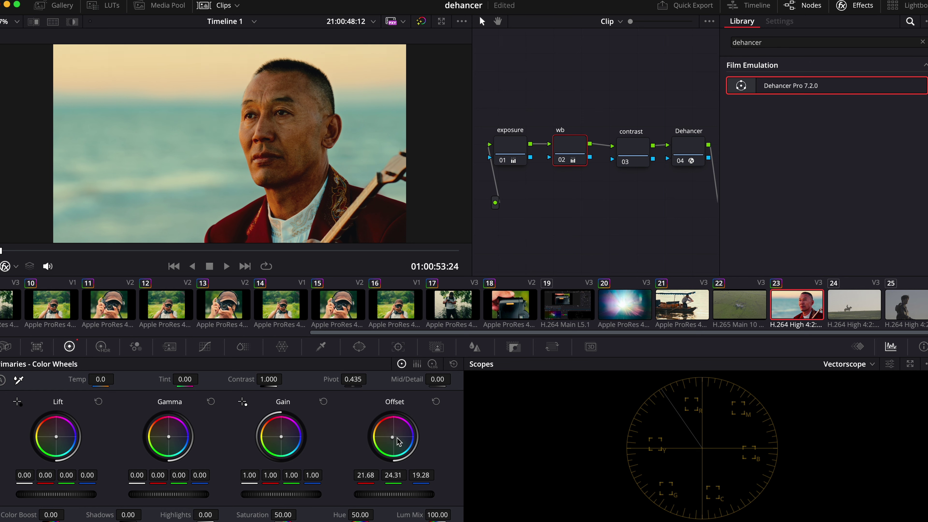
left_click_drag(395, 441, 397, 443)
Enable Dehancer's Film Grain with the 35 mm ISO 250 profile and inspect the portrait's face up close in playback
left_click(699, 148)
scroll(759, 190, "down", 15)
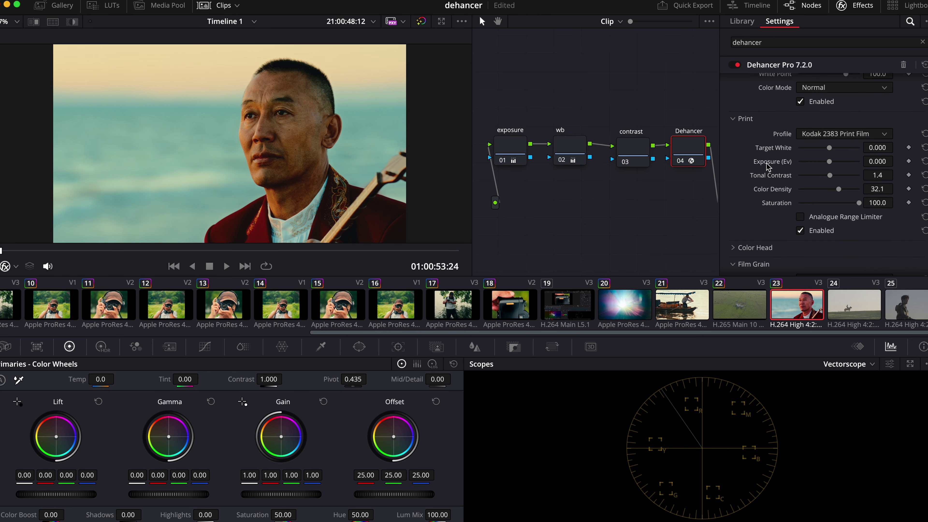
scroll(759, 190, "down", 10)
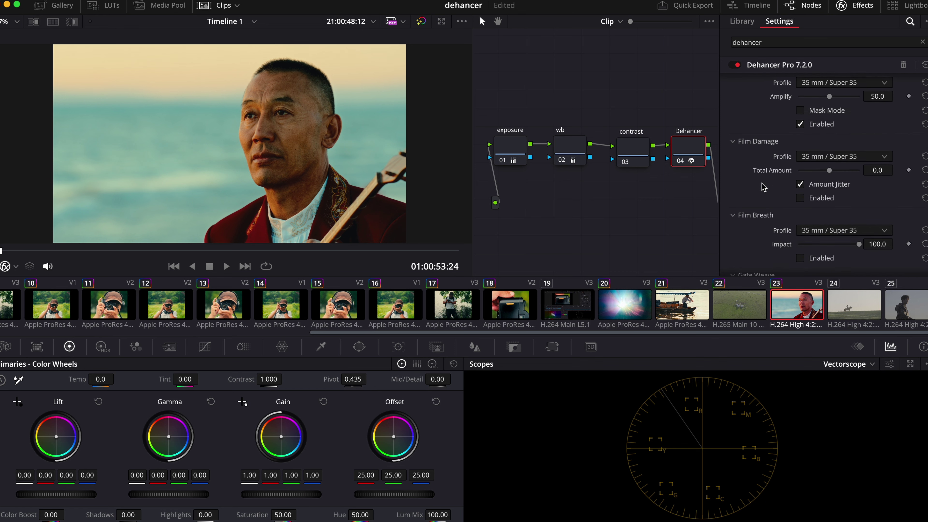
scroll(763, 187, "up", 5)
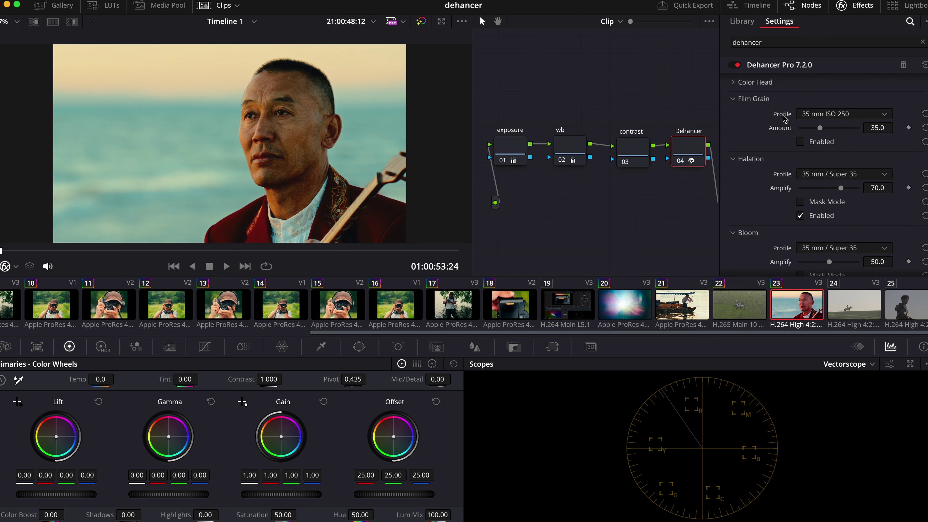
left_click(800, 141)
scroll(268, 153, "up", 3)
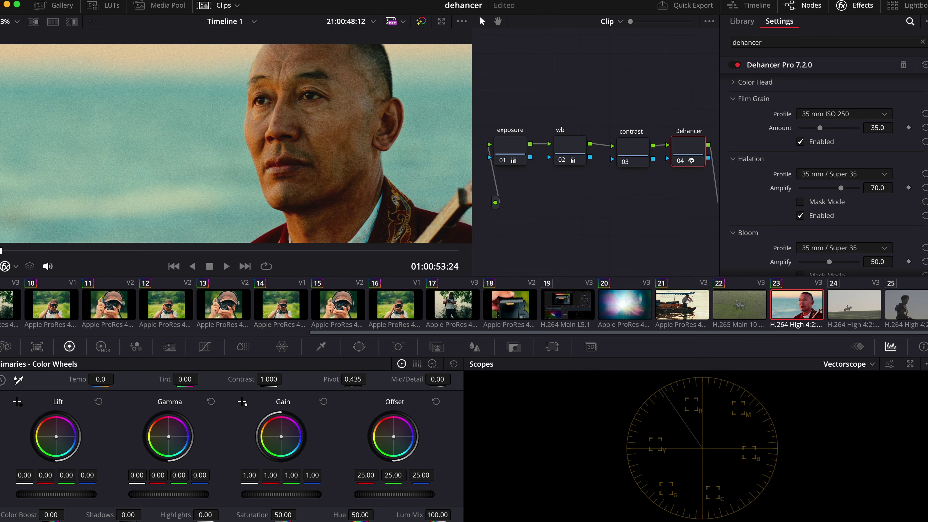
key("space")
Compare the 35 mm ISO 50, 8 mm ISO 50 and 65 mm ISO 250 Film Grain profiles, returning to 35 mm ISO 250
left_click(829, 116)
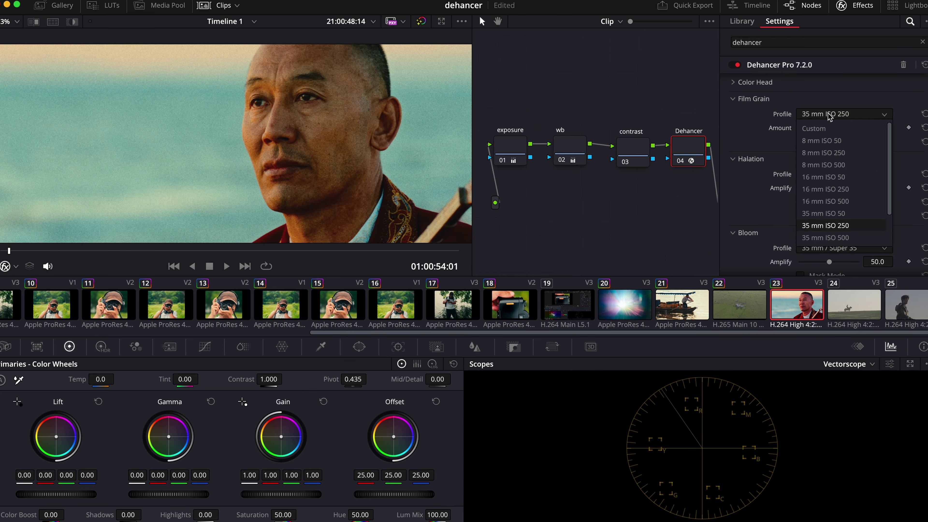
left_click(838, 214)
left_click(838, 117)
left_click(836, 142)
left_click(826, 114)
scroll(826, 240, "down", 2)
left_click(826, 226)
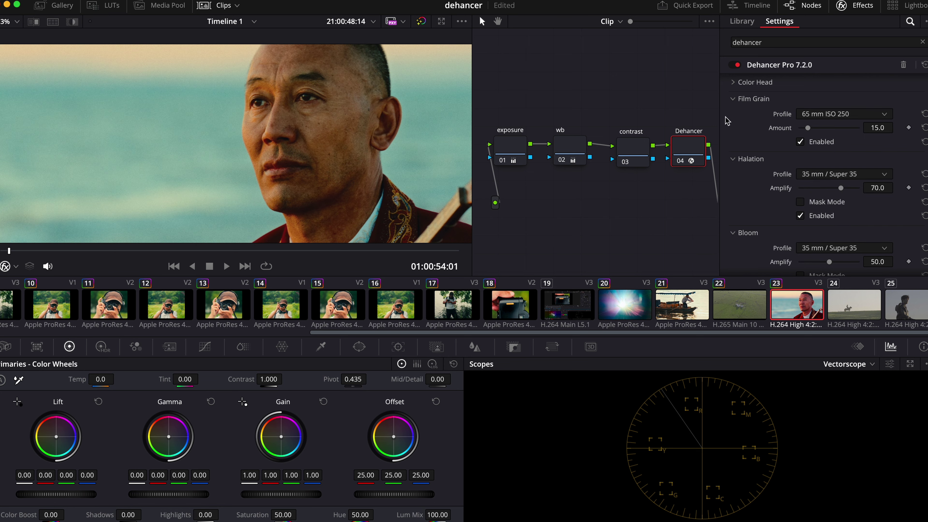
left_click(812, 115)
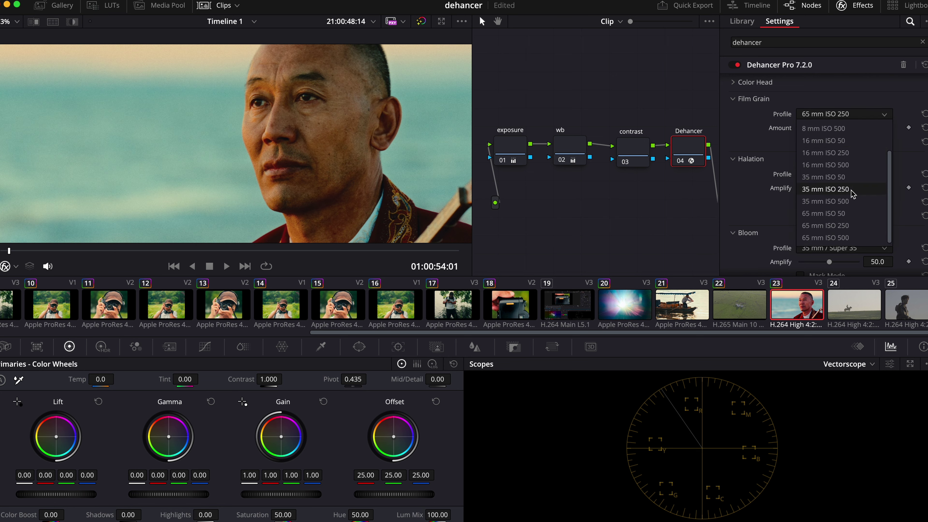
left_click(840, 189)
Fit the whole portrait frame in the viewer and play the clip to review the grain
left_click(15, 21)
left_click(17, 40)
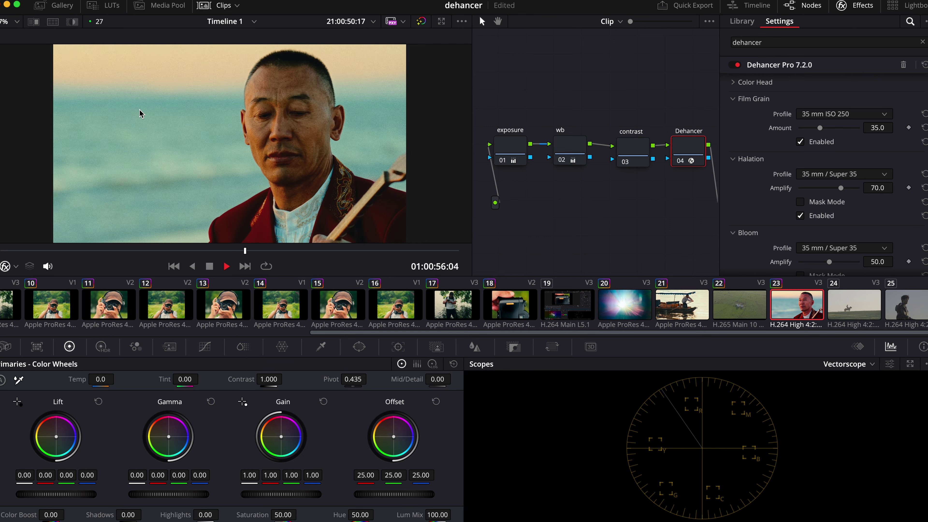
key("space")
scroll(743, 184, "up", 4)
scroll(742, 184, "down", 5)
Move to an early frame of the portrait clip and lower Dehancer's Film Push/Pull to about -0.458
left_click(515, 155)
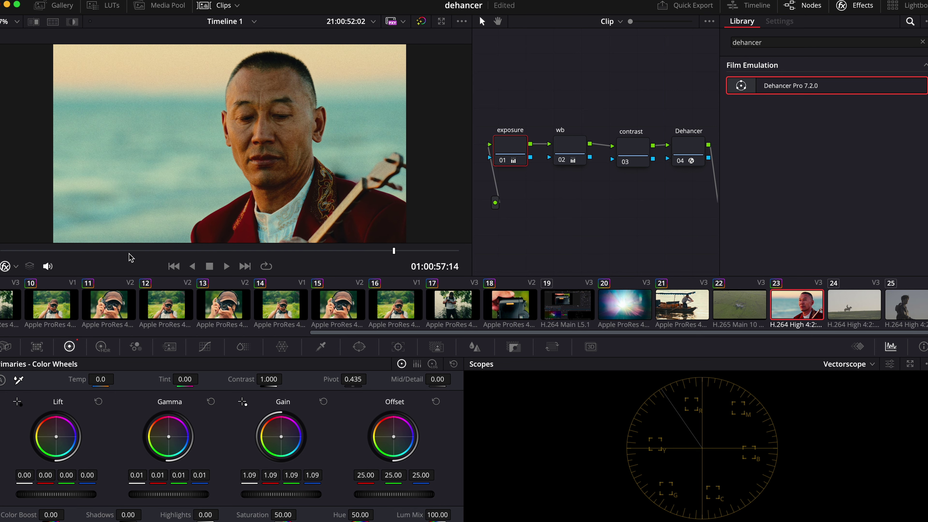
left_click(92, 250)
left_click(688, 152)
scroll(785, 175, "up", 5)
scroll(778, 180, "down", 2)
left_click_drag(828, 236, 819, 236)
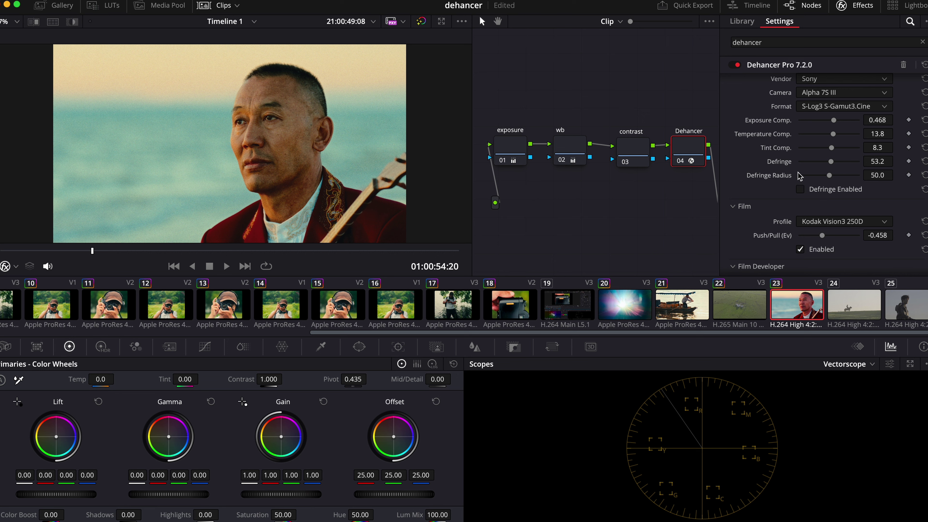
Raise the Print Color Density to about 61.5
scroll(785, 190, "down", 8)
scroll(762, 199, "down", 2)
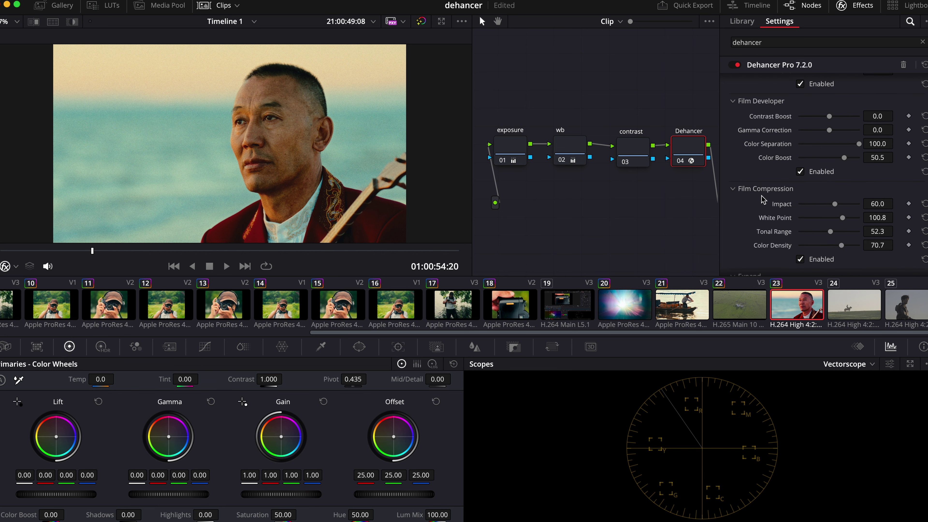
scroll(782, 191, "down", 12)
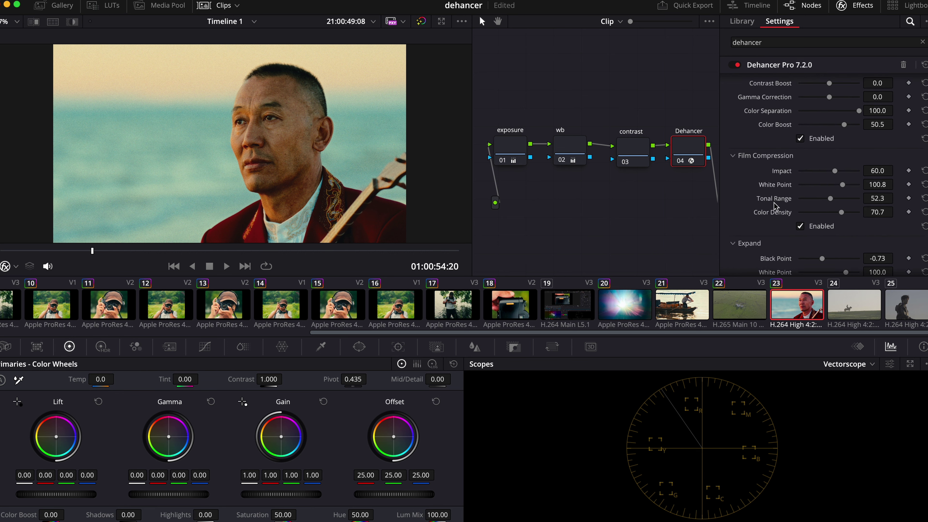
left_click_drag(838, 221, 847, 222)
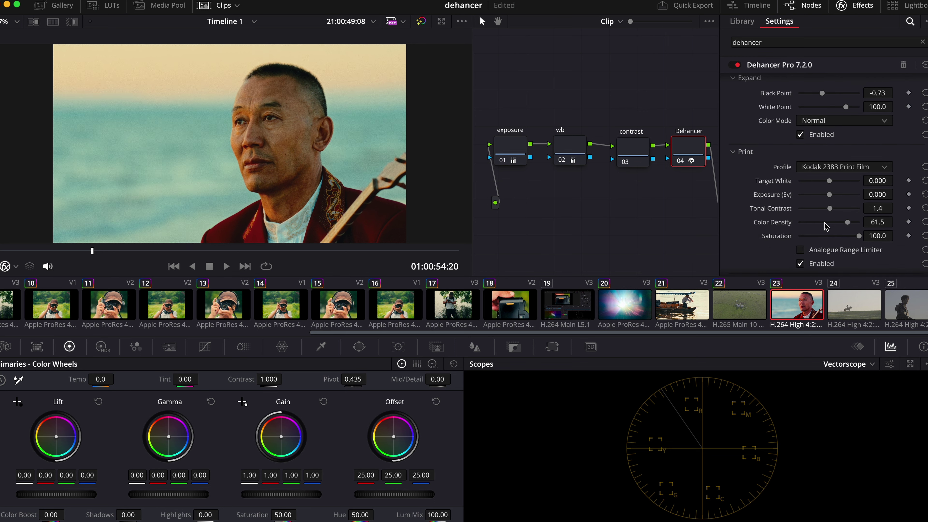
Raise Film Compression Tonal Range to about 65.2 and Color Density to about 73.4, and Film Developer Color Boost to about 54.1
scroll(821, 204, "up", 8)
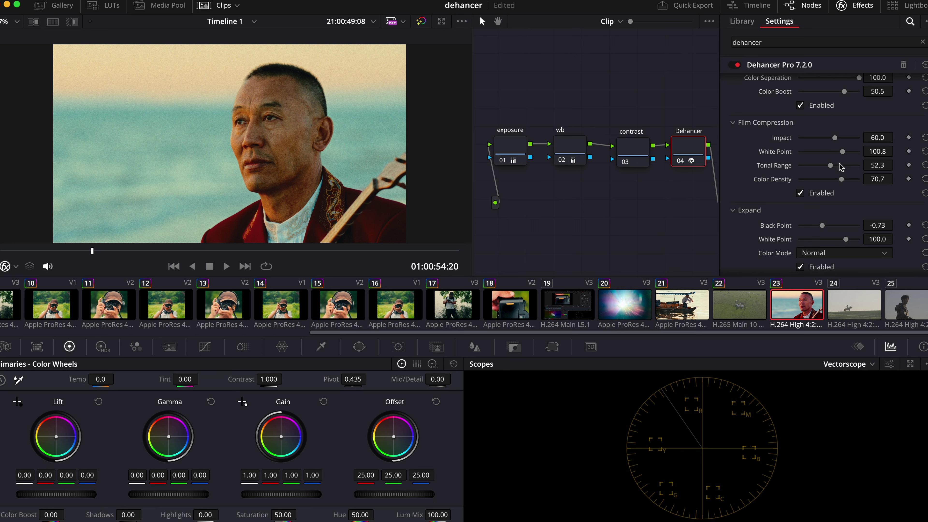
mouse_move(830, 166)
left_mouse_down()
mouse_move(843, 179)
mouse_move(844, 160)
left_mouse_up()
scroll(833, 169, "up", 3)
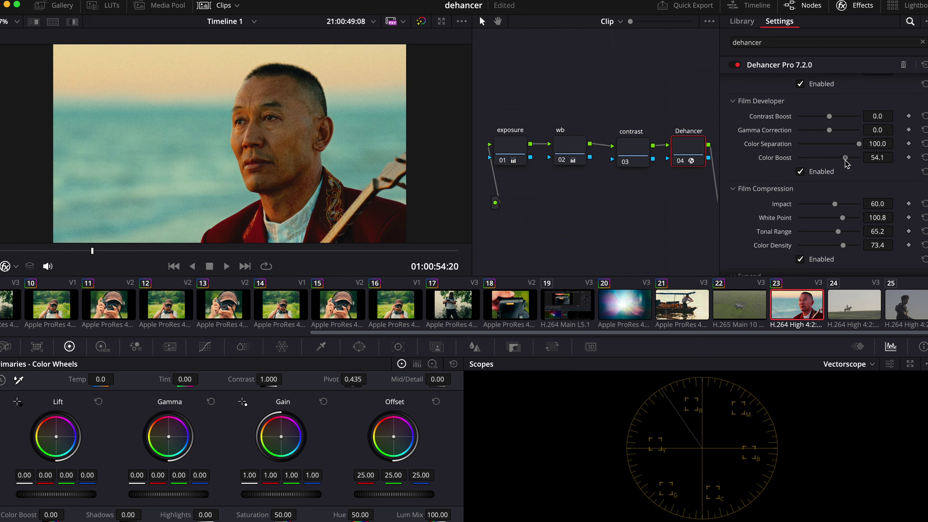
Nudge the Print Color Density to about 62.7 and play the portrait full screen to check it
scroll(762, 172, "down", 2)
scroll(758, 215, "down", 10)
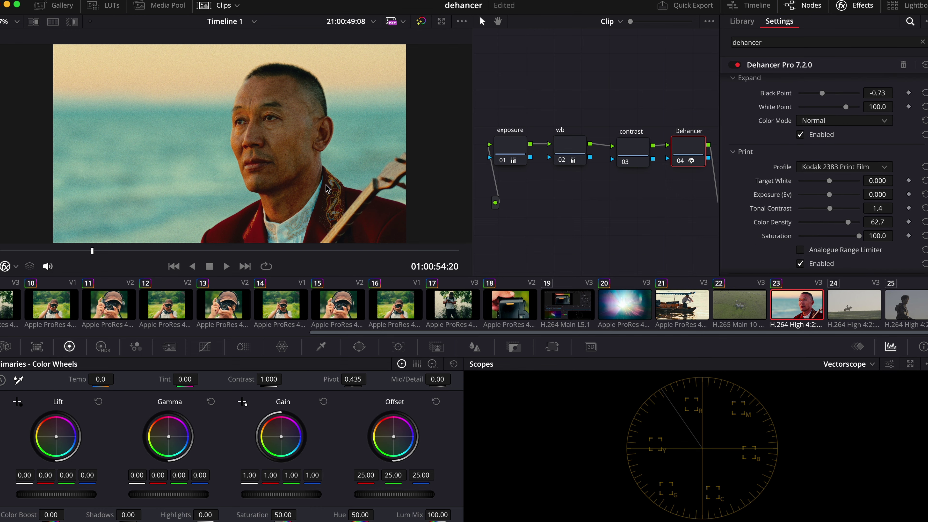
key("super+f")
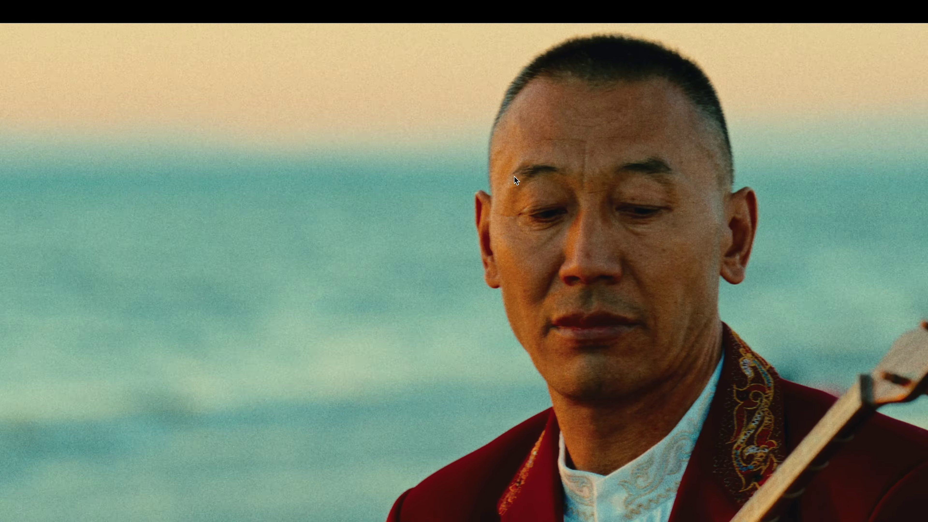
key("super+f")
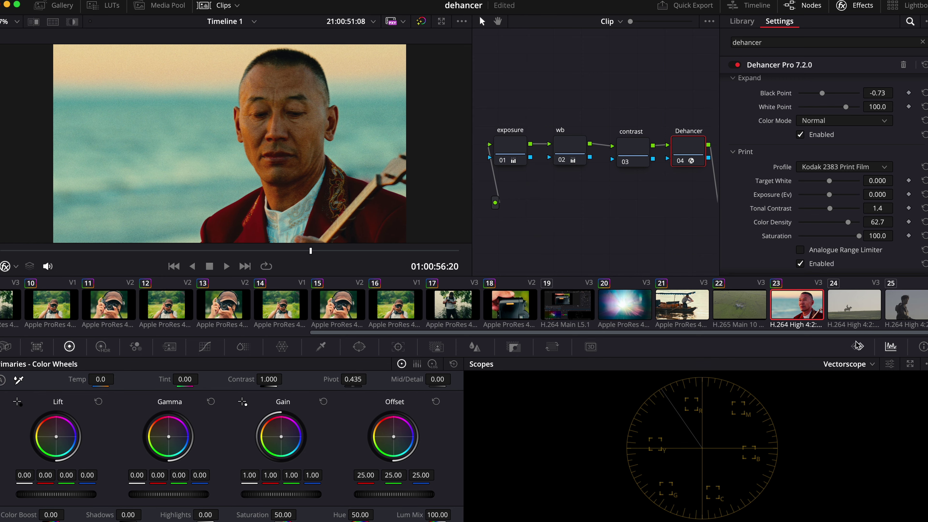
Copy the portrait's grade from clip 23 to the horse rider in clip 24 and compare the two clips
left_click(857, 321)
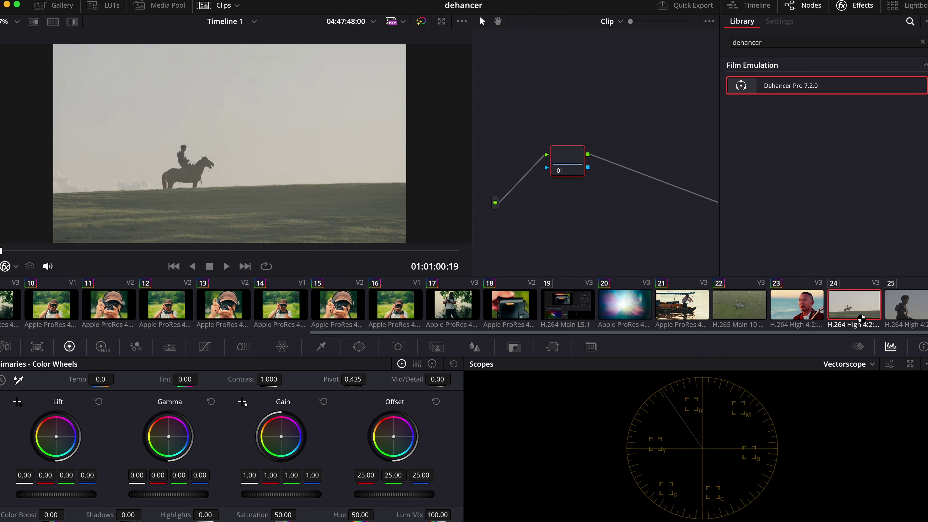
middle_click(801, 311)
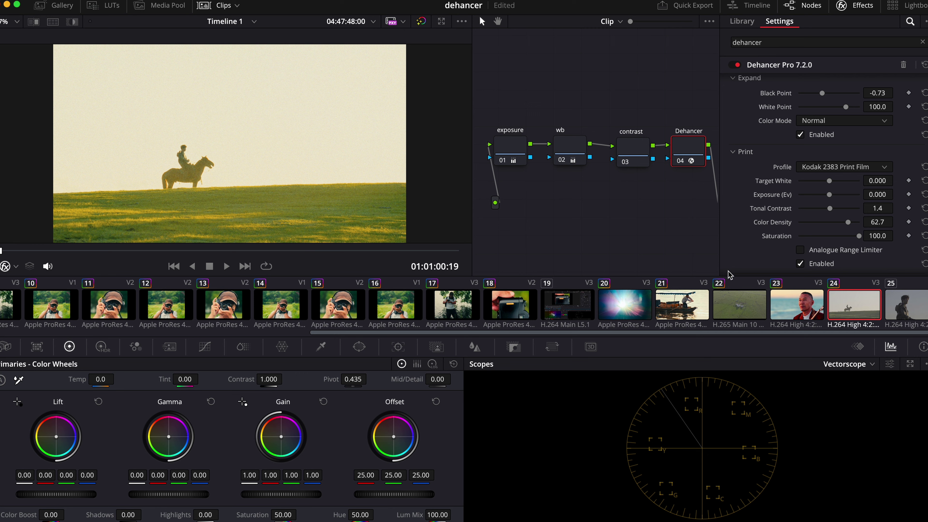
left_click(799, 311)
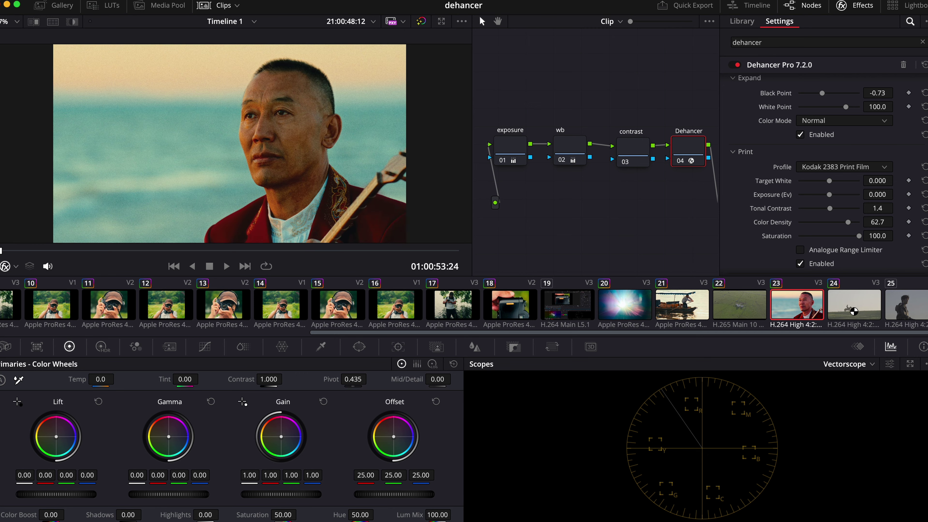
left_click(847, 308)
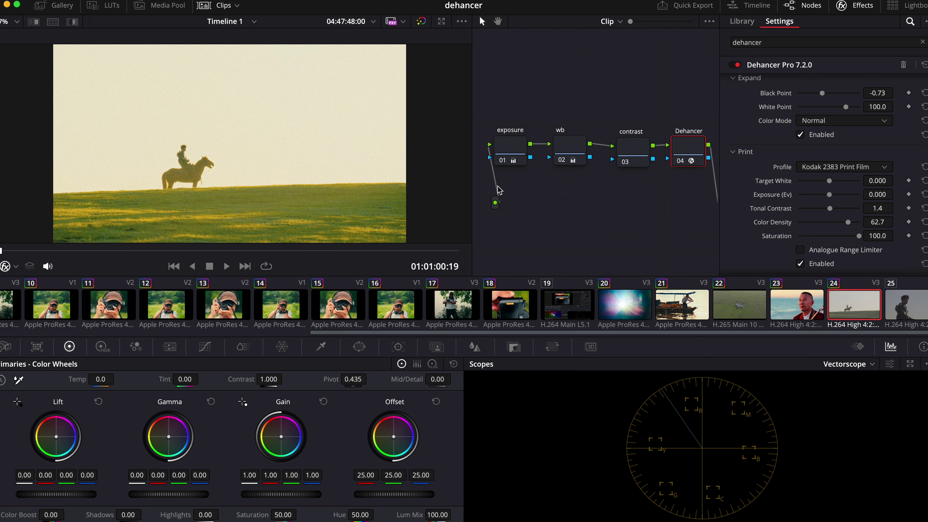
Compare the rider clip with the wb node off and on, and return to the Dehancer node's settings
left_click(563, 166)
key("ctrl+d")
key("ctrl+d")
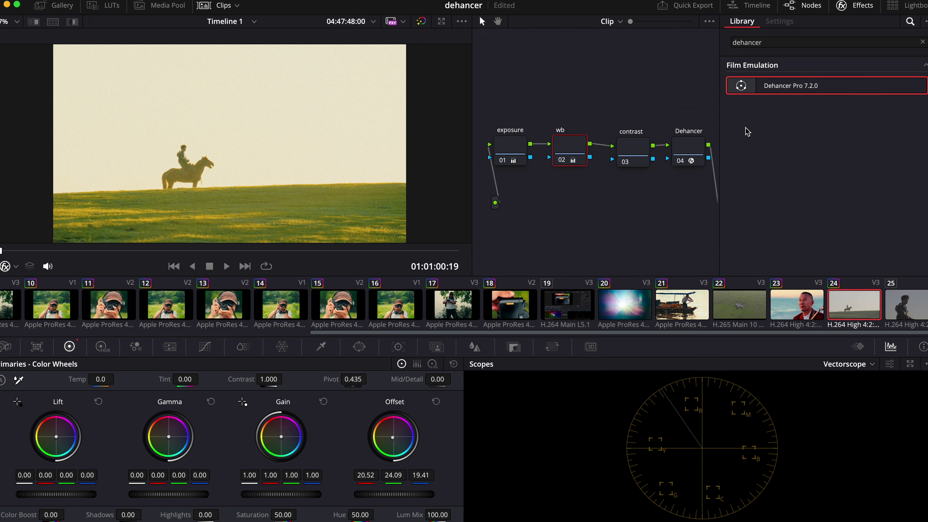
left_click(696, 147)
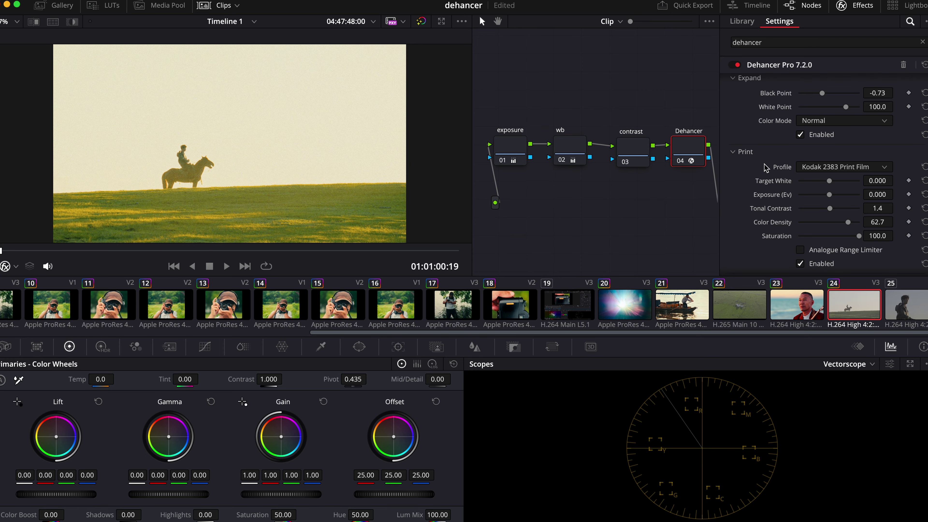